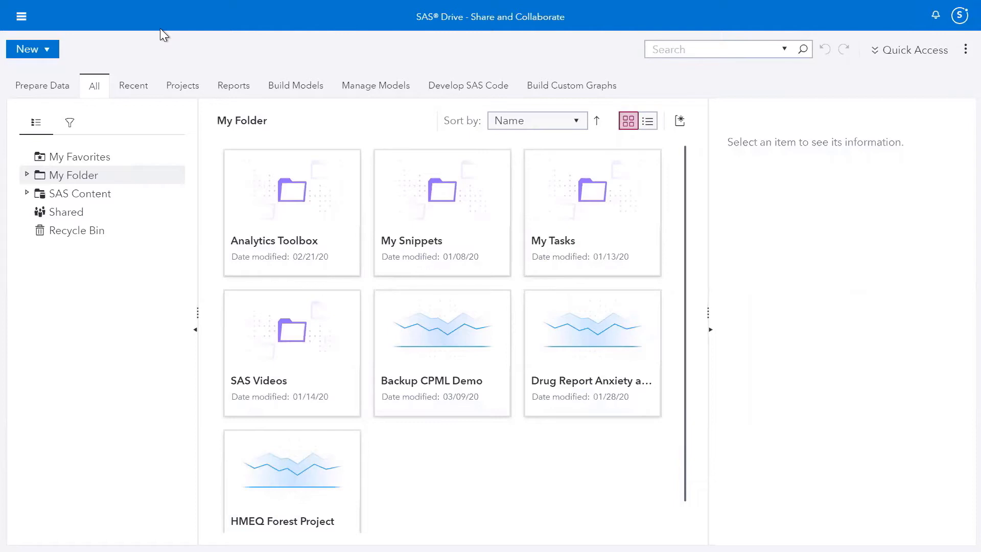
Switch to SAS Visual Analytics (Explore and Visualize) and load the VS_BANK table as the new report's data source
left_click(20, 15)
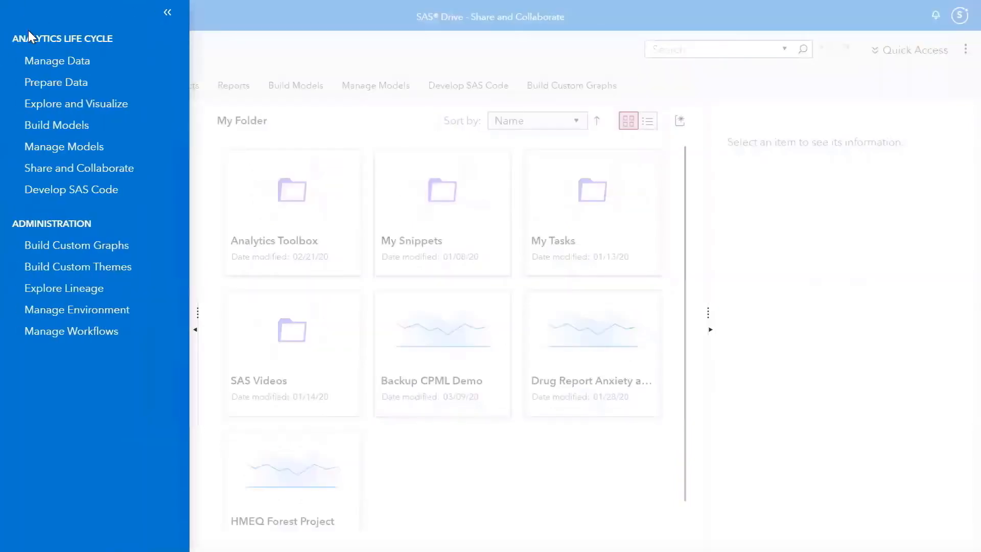
left_click(138, 115)
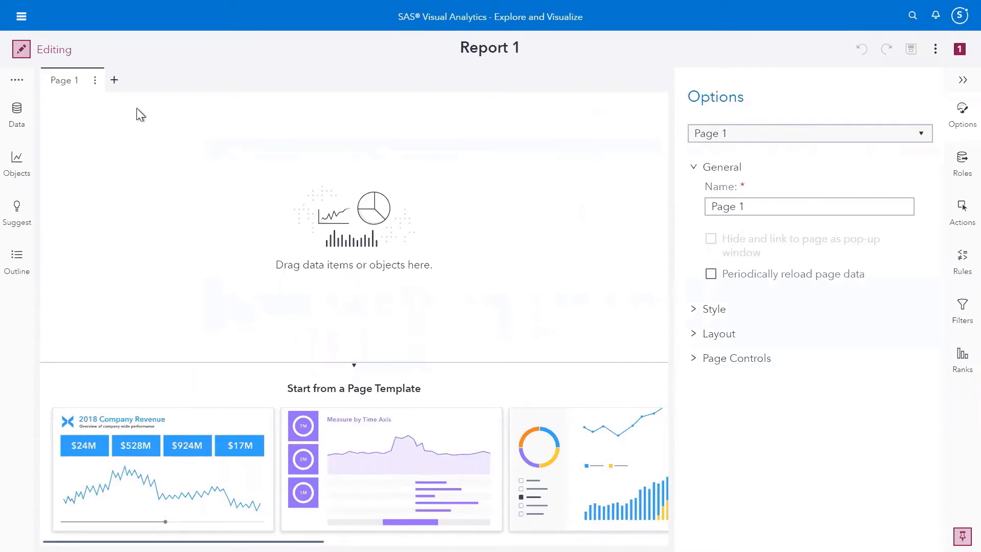
left_click(17, 117)
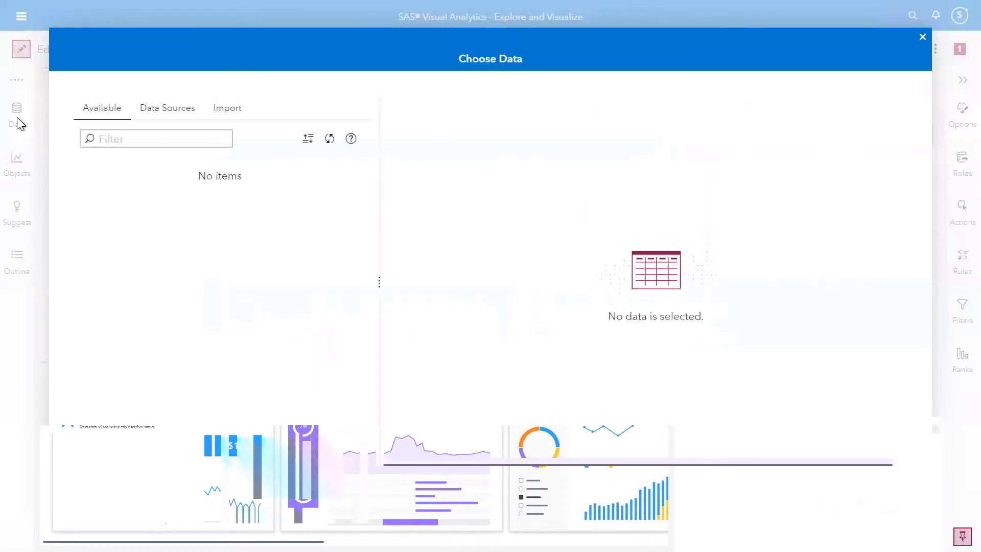
scroll(183, 189, "down", 10)
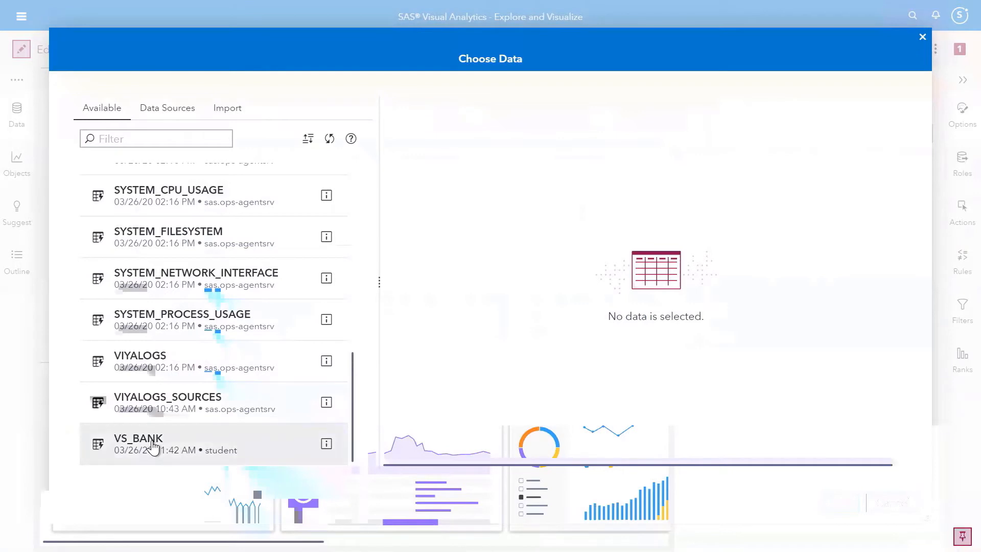
left_click(153, 447)
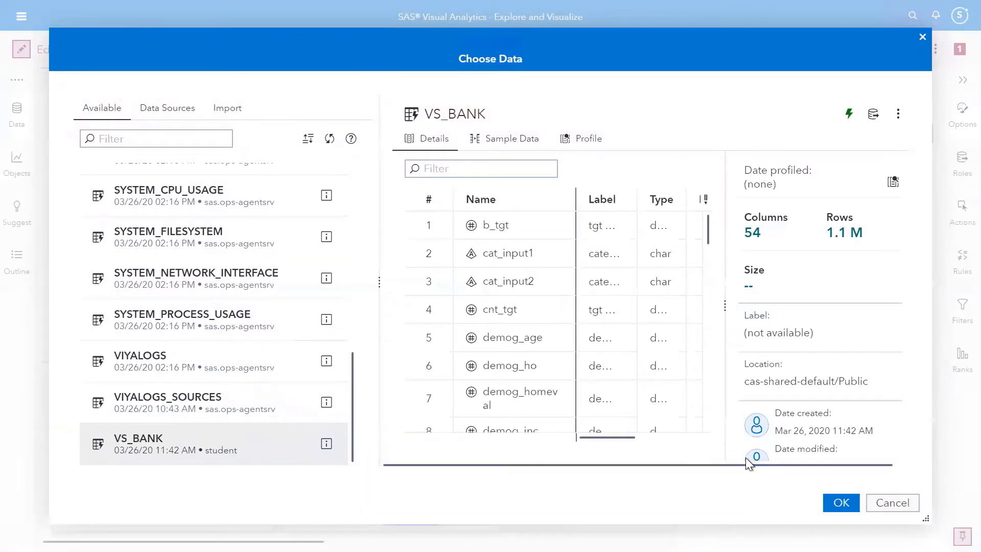
left_click(840, 503)
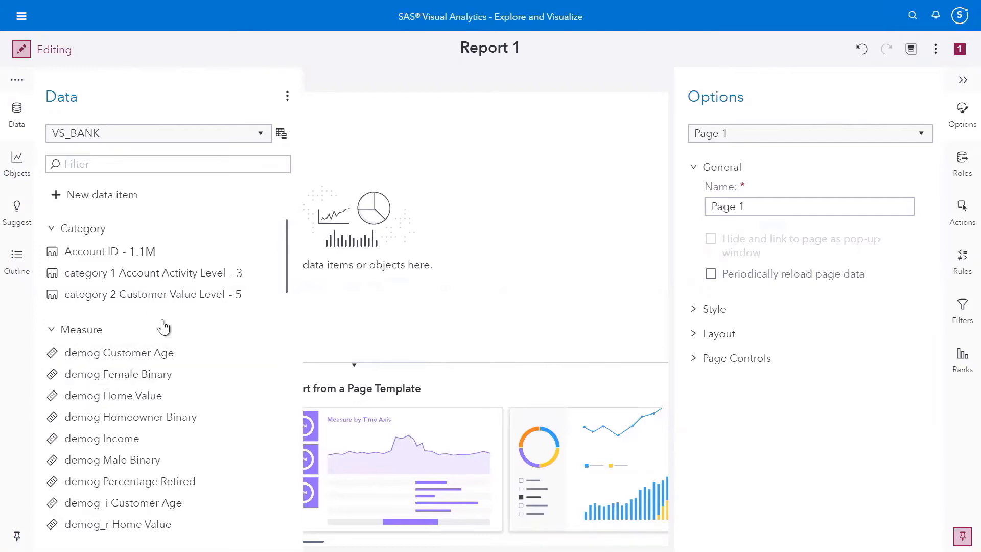
Convert the measure tgt Binary New Product to a category data item
scroll(163, 330, "down", 15)
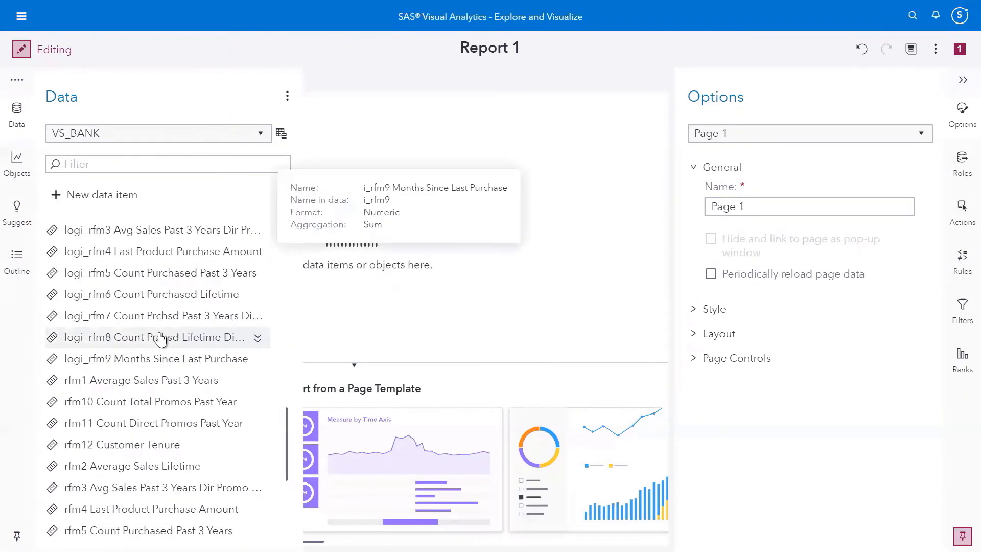
scroll(160, 337, "down", 5)
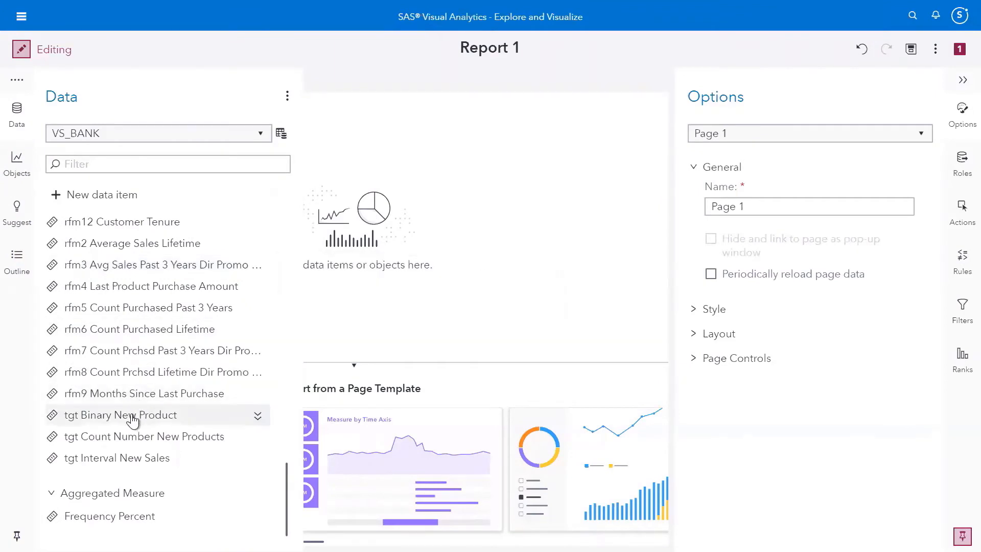
mouse_move(136, 421)
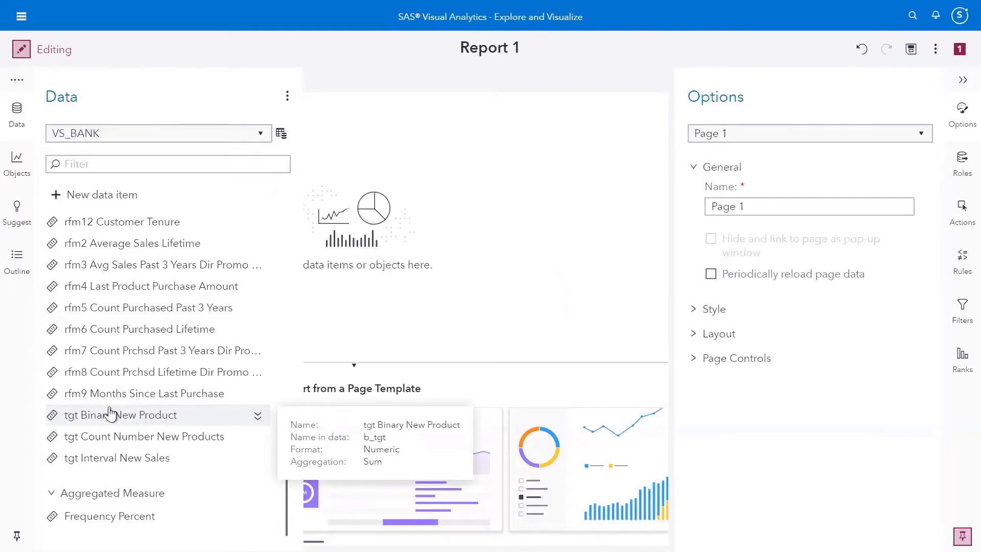
right_click(168, 417)
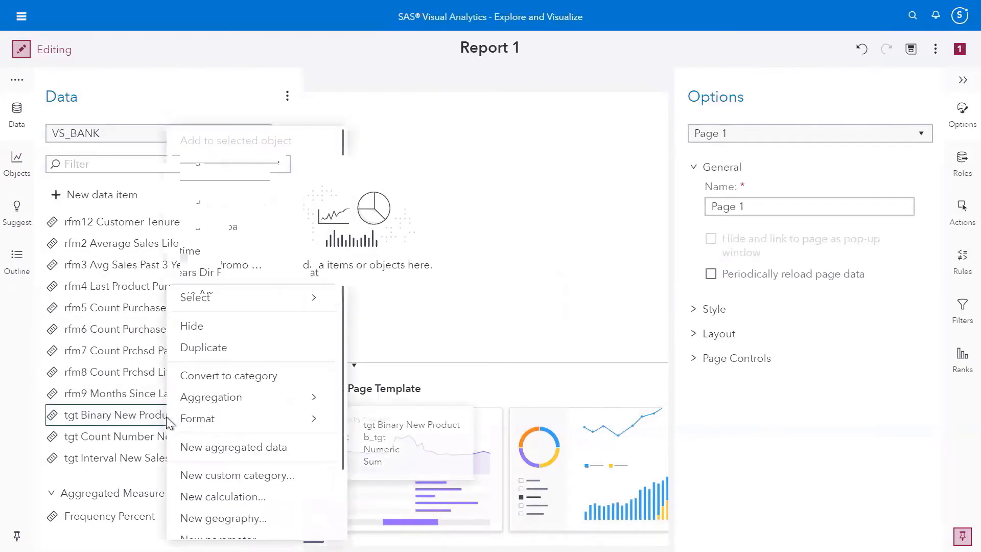
left_click(211, 380)
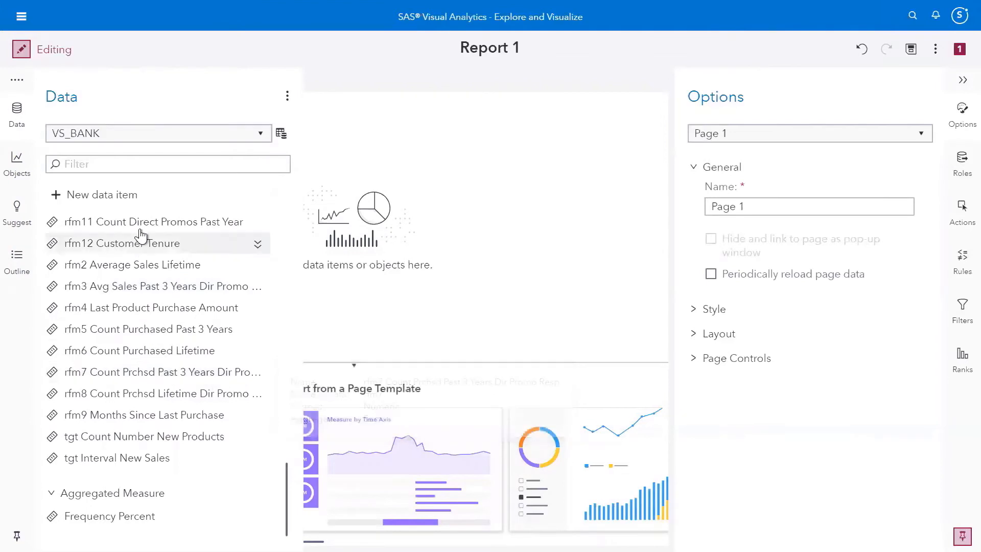
scroll(141, 240, "up", 10)
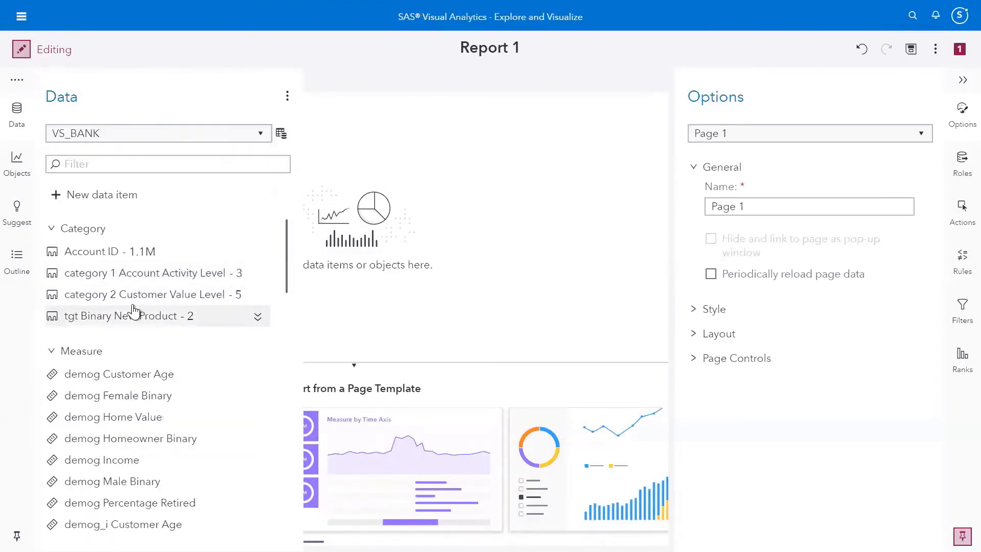
mouse_move(157, 325)
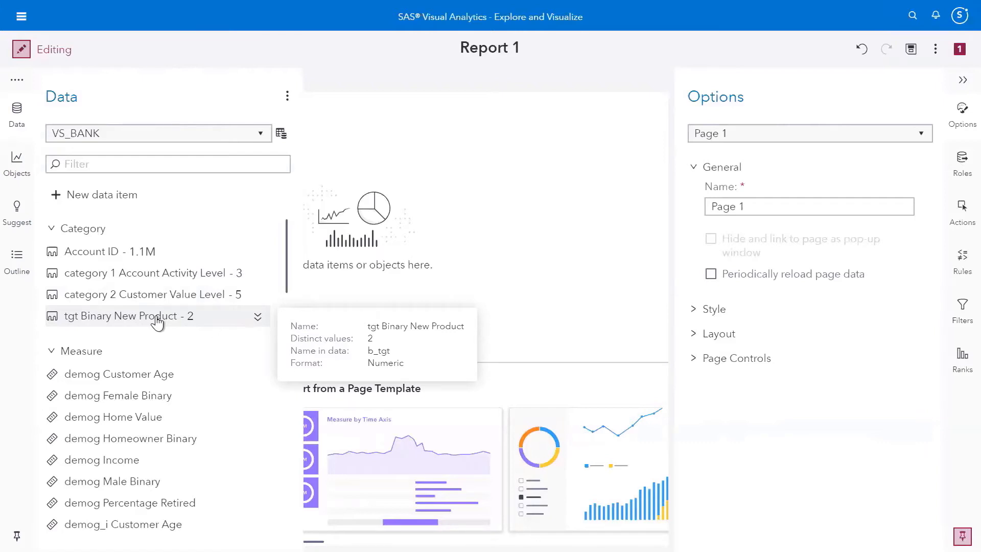
Add a Neural network object from SAS Visual Data Mining and Machine Learning to Page 1
left_click(19, 174)
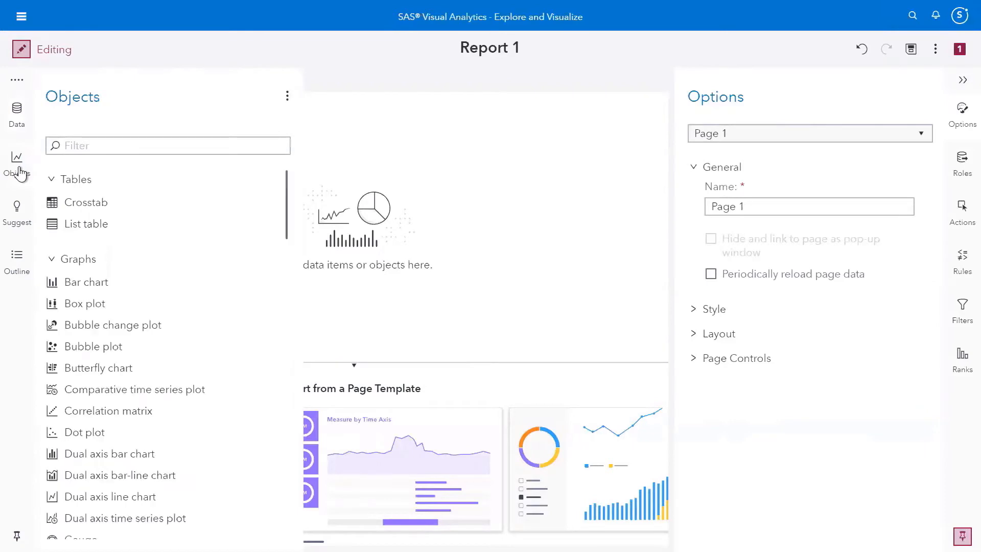
scroll(105, 279, "down", 15)
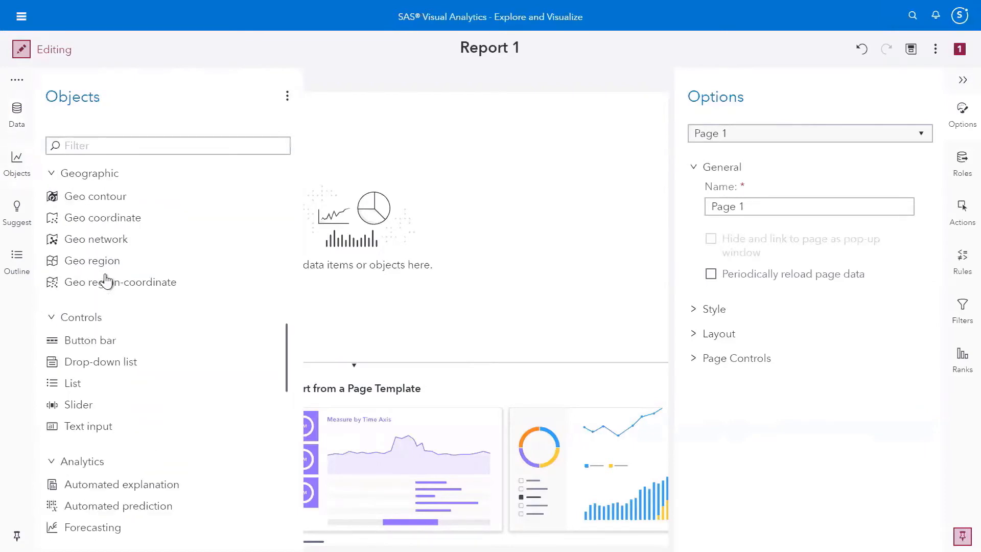
scroll(105, 281, "down", 12)
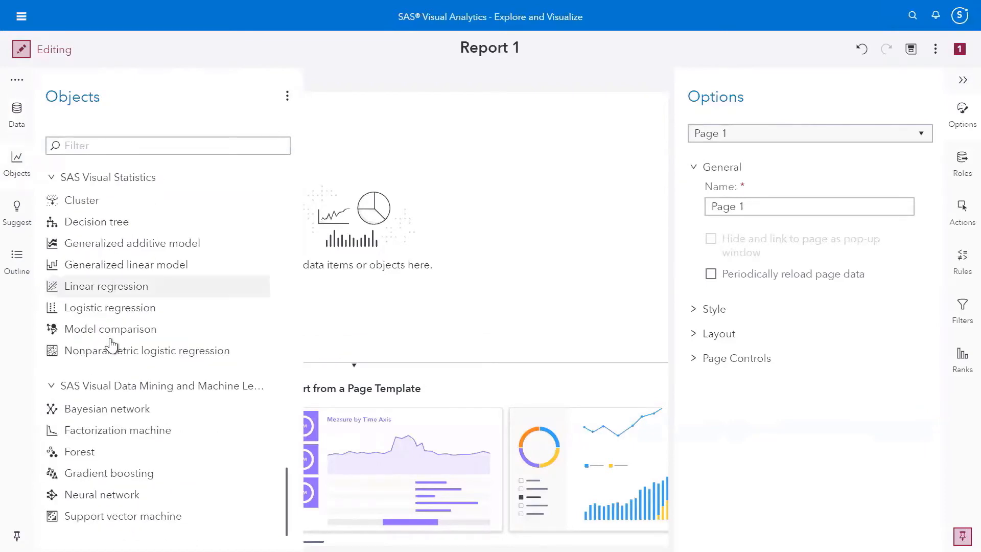
left_click(101, 496)
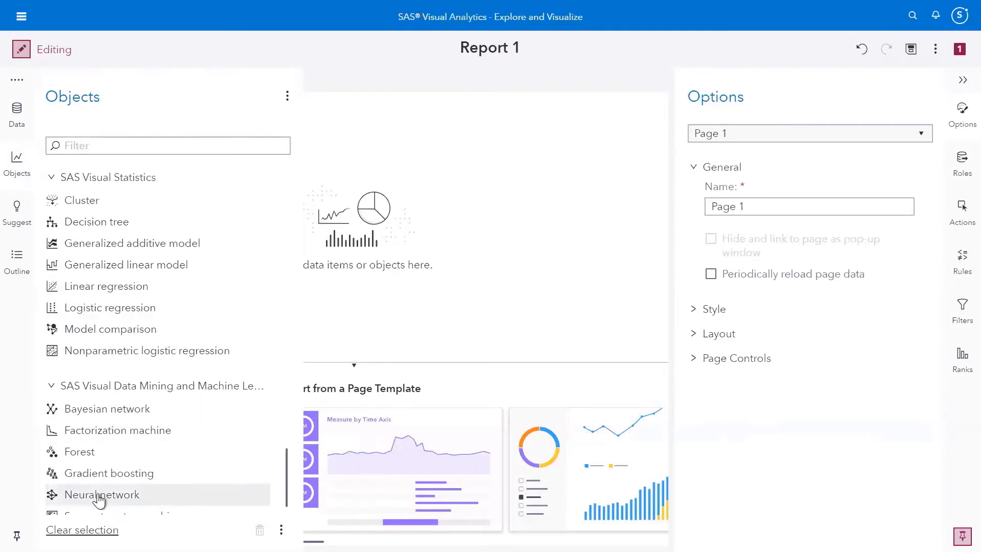
double_click(98, 497)
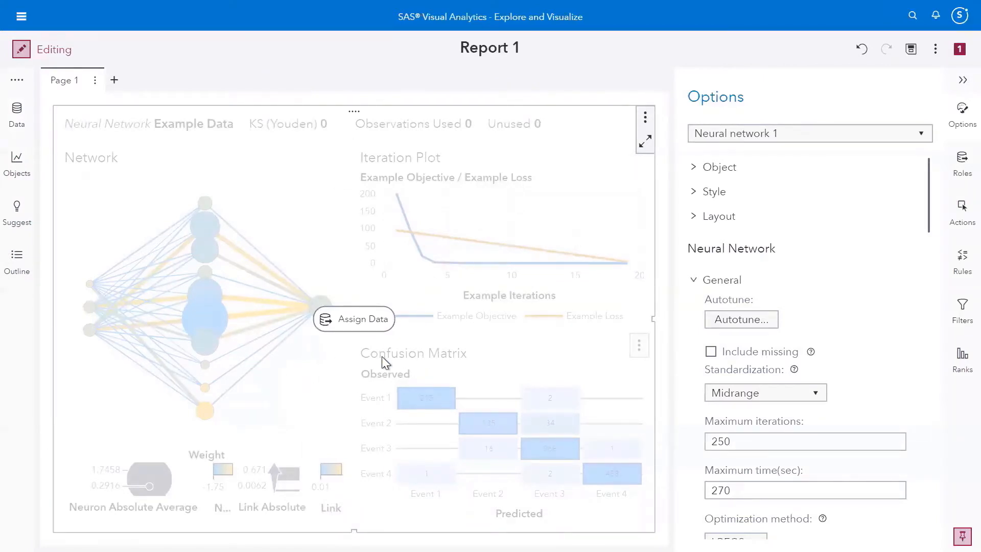
Disable auto-refresh in the report's interface options
left_click(936, 51)
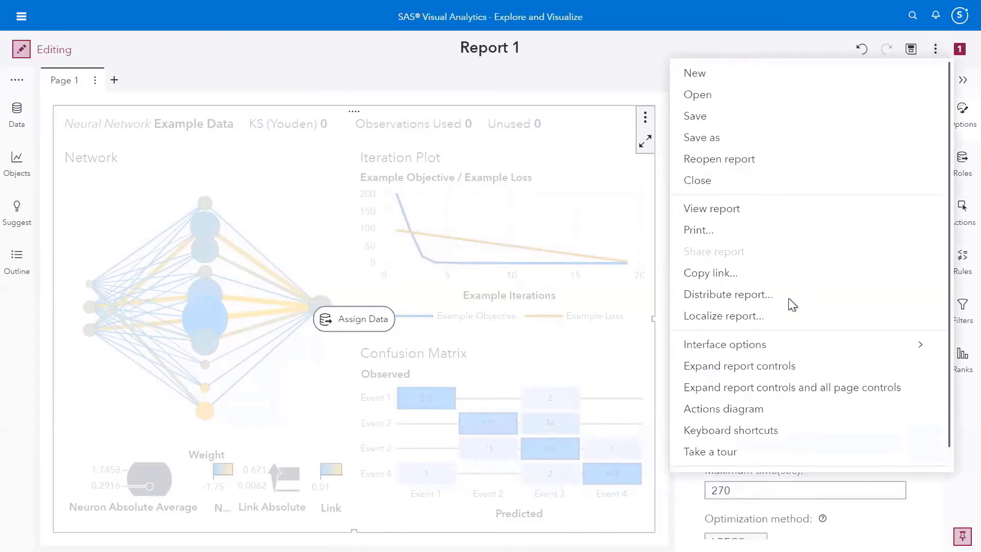
mouse_move(773, 342)
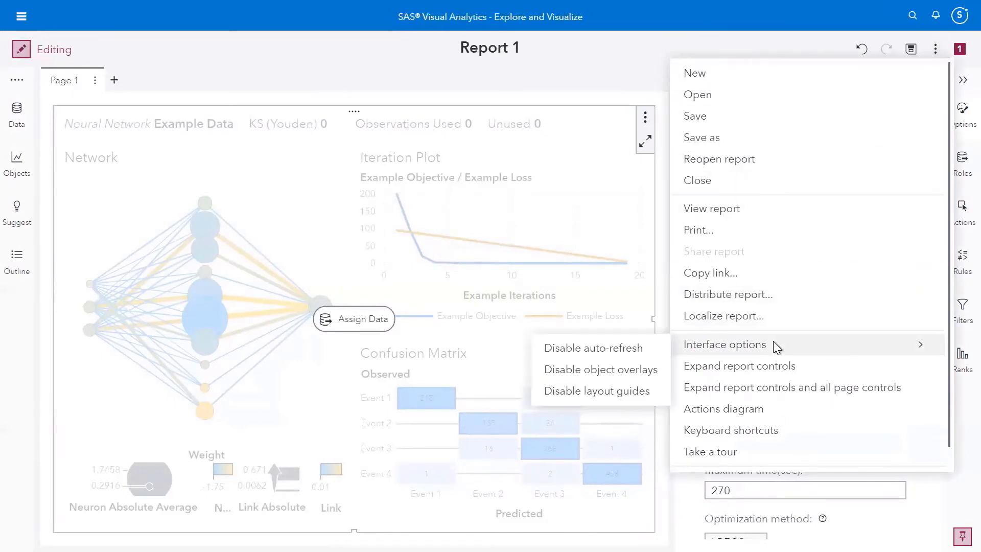
left_click(627, 353)
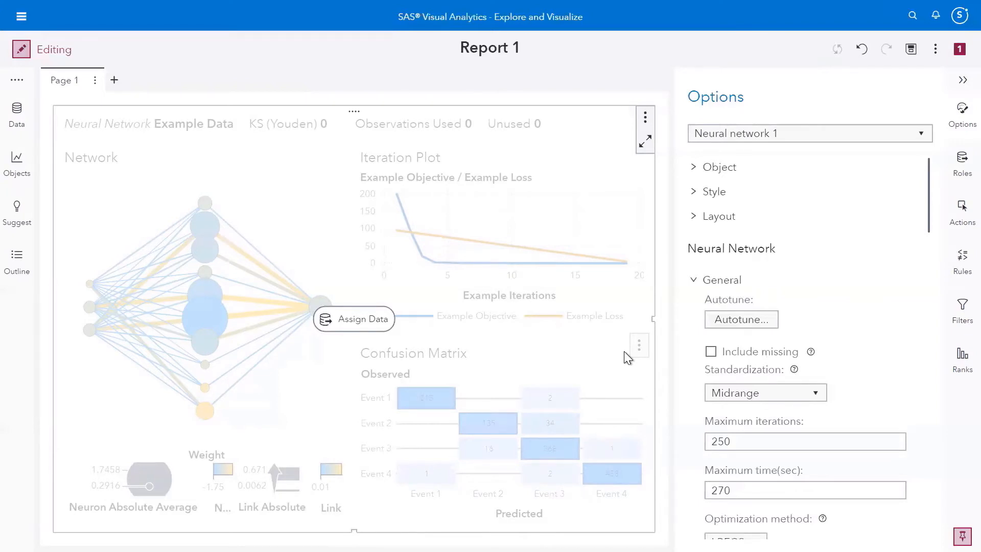
Assign tgt Binary New Product as the neural network's response
left_click(361, 328)
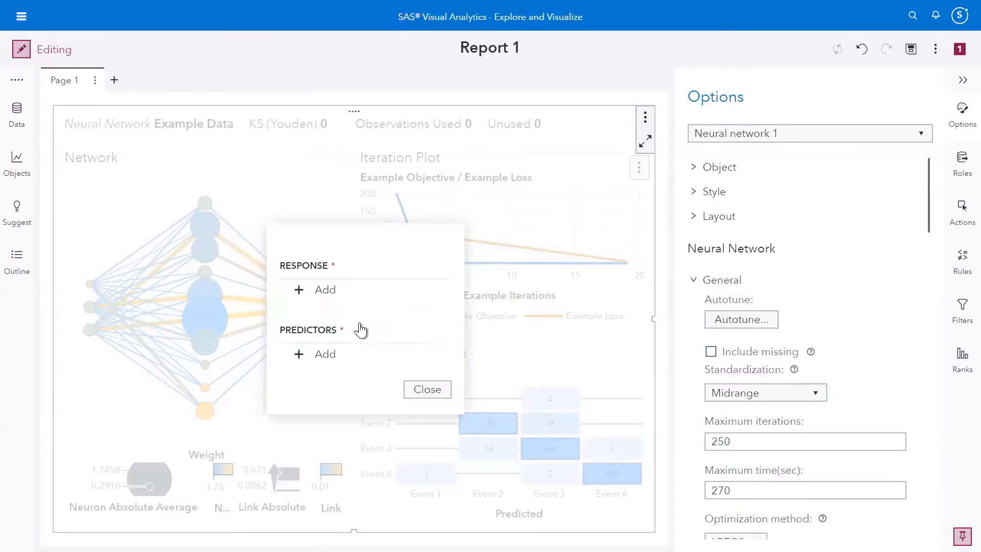
left_click(325, 291)
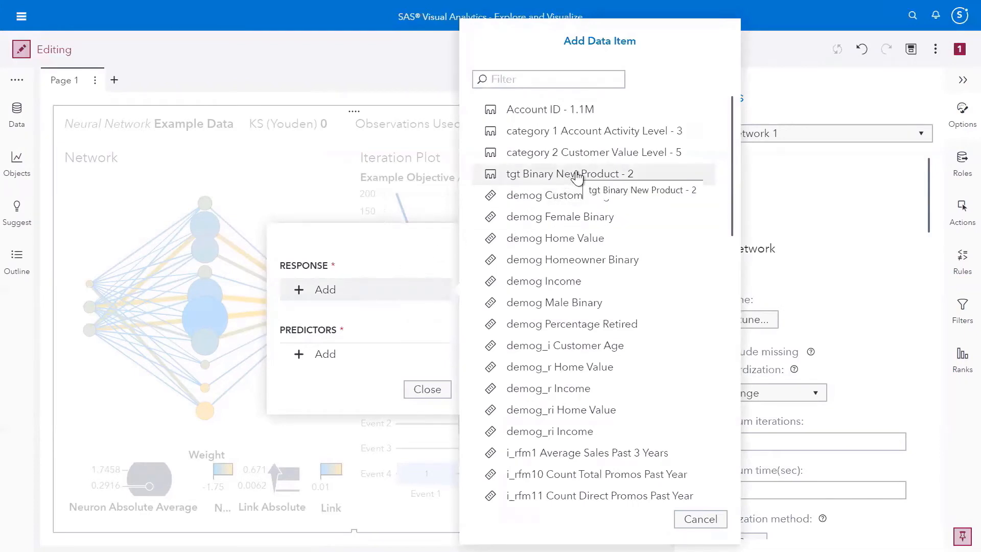
left_click(578, 175)
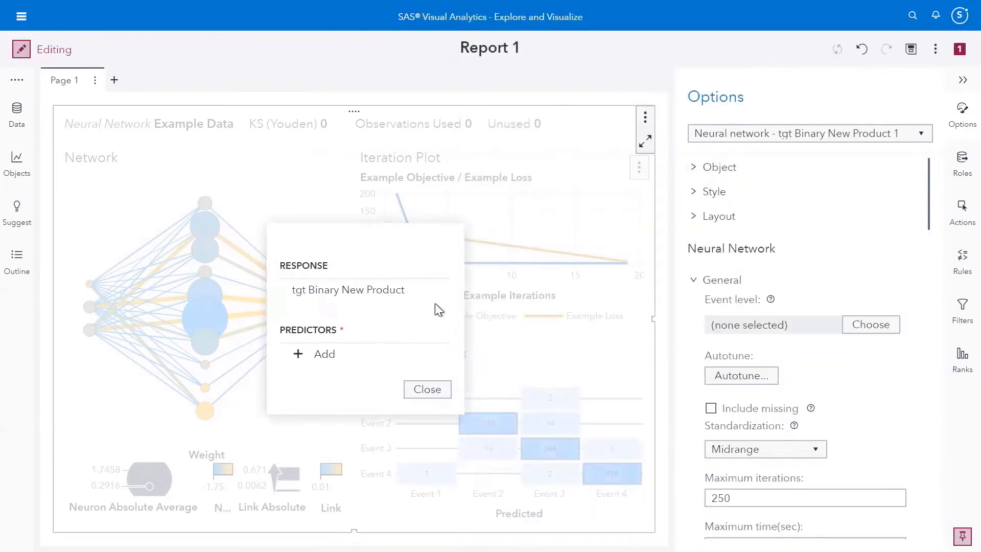
Select all the logi_rfm measures, from logi_rfm1 Average Sales Past 3 Years through logi_rfm9 Months Since Last Purchase, as predictors
left_click(333, 357)
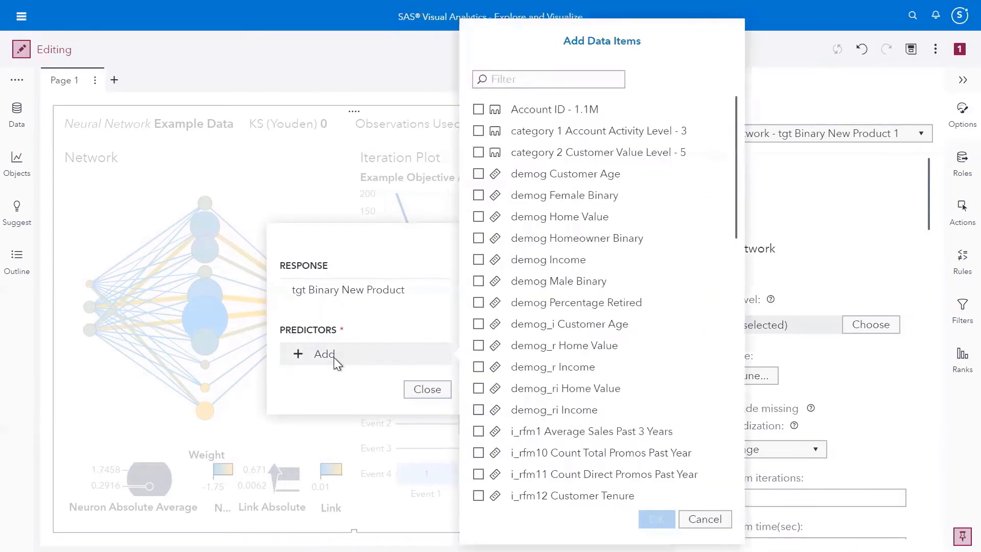
scroll(507, 335, "down", 8)
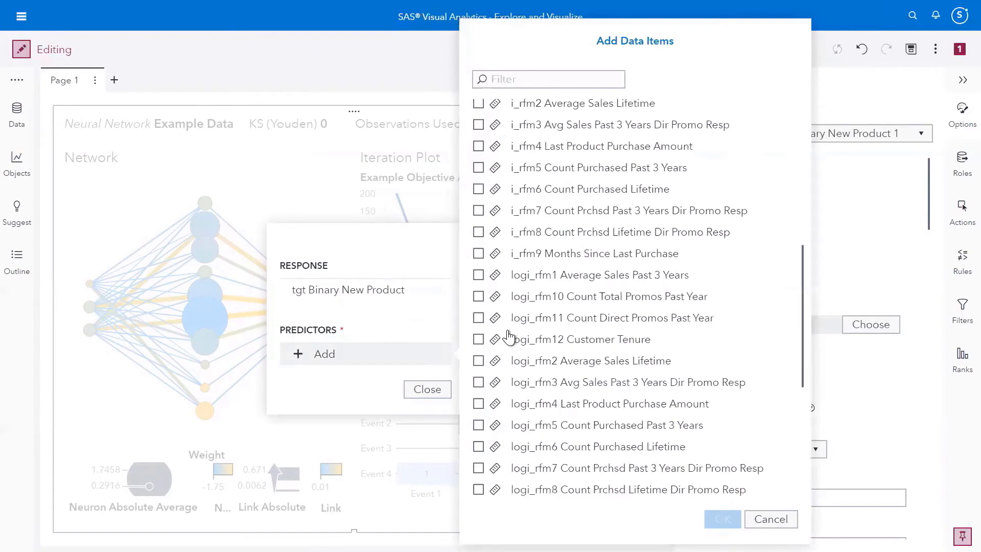
scroll(509, 337, "down", 3)
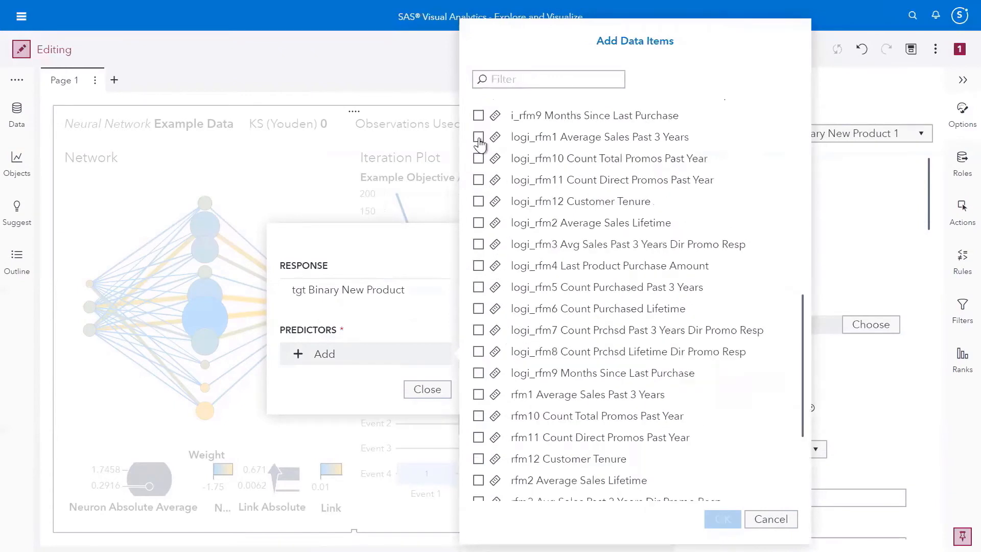
left_click(478, 138)
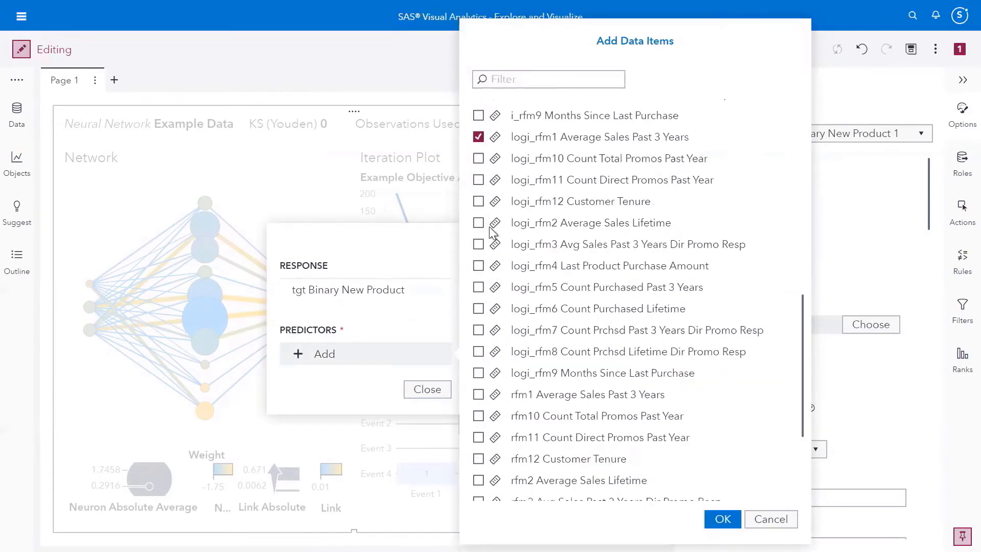
left_click(478, 373, "shift")
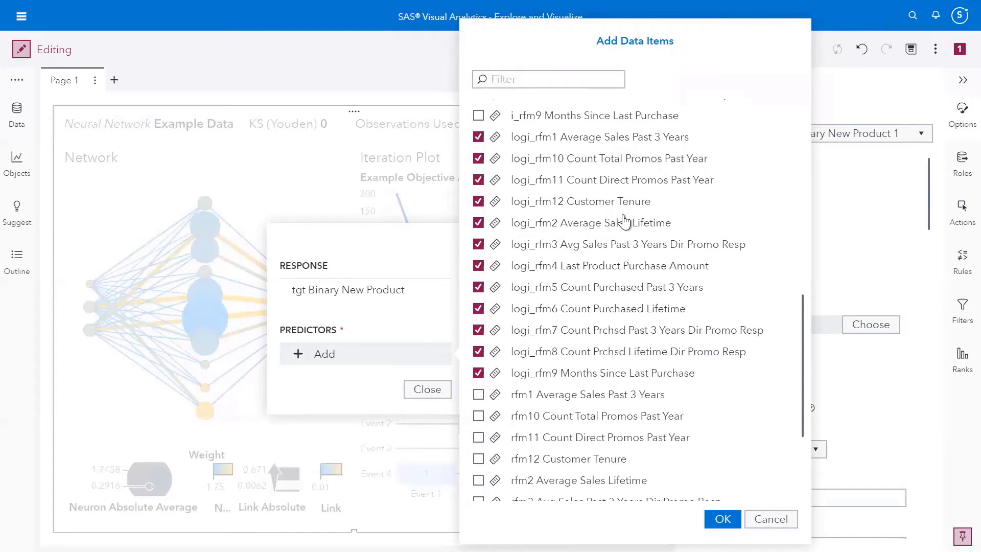
Include category 1 Account Activity Level and category 2 Customer Value Level among the predictors and finish the data role assignment
scroll(624, 221, "up", 3)
scroll(624, 222, "up", 3)
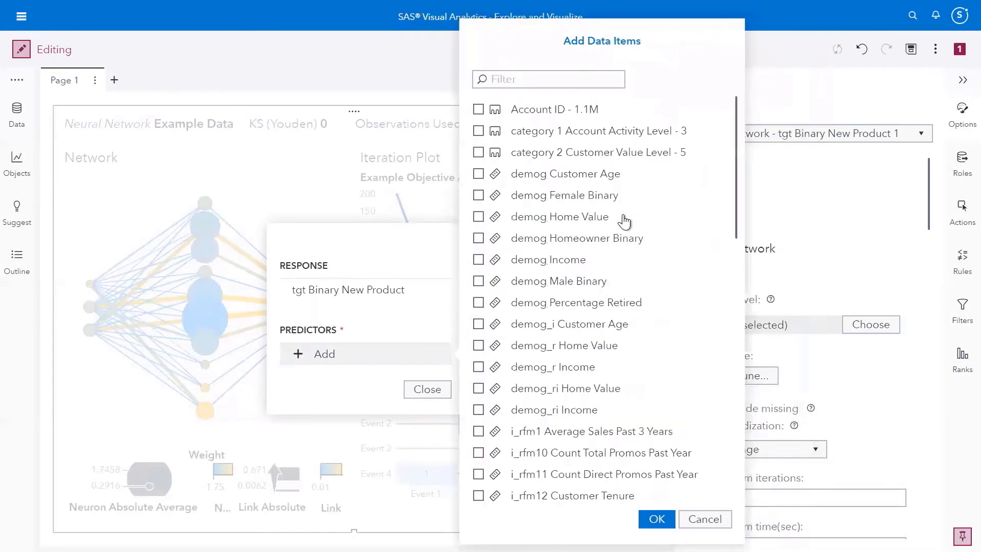
left_click(478, 132)
left_click(479, 153)
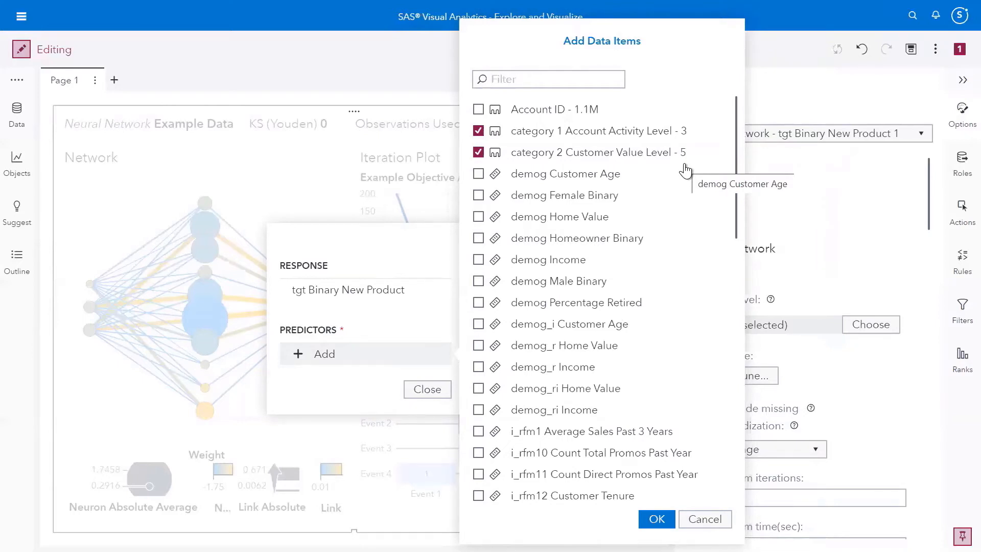
left_click(656, 519)
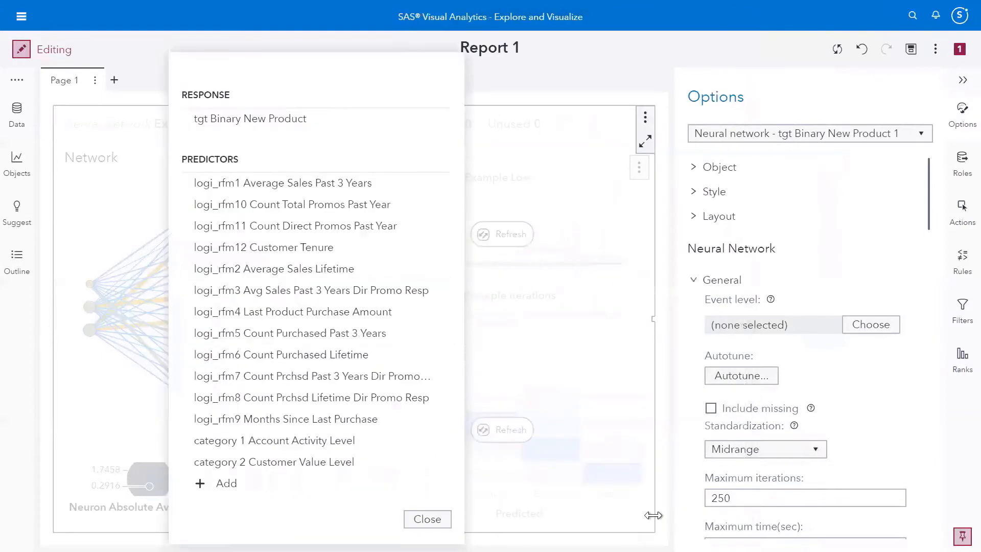
left_click(428, 519)
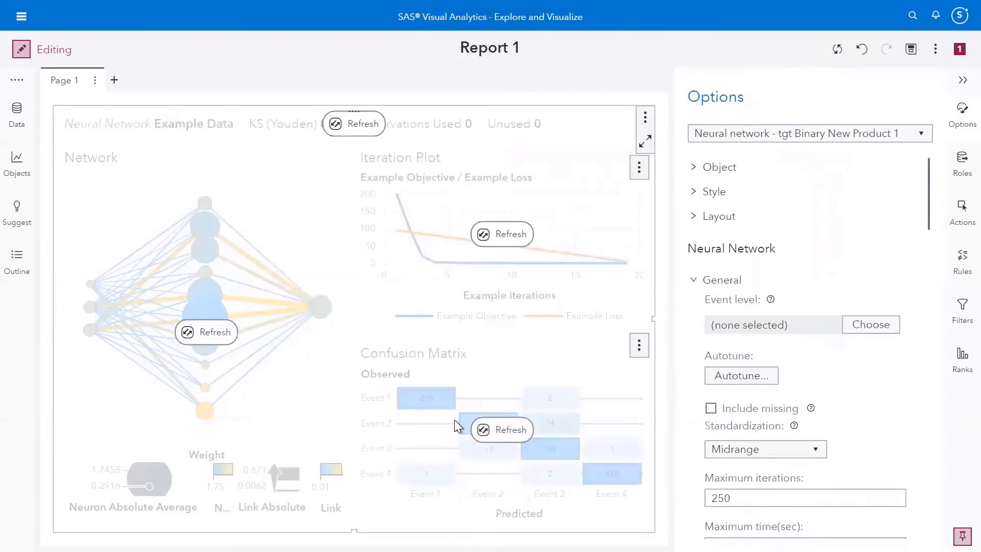
Refresh the neural network object to train the model with the assigned roles and view its general options
left_click(216, 333)
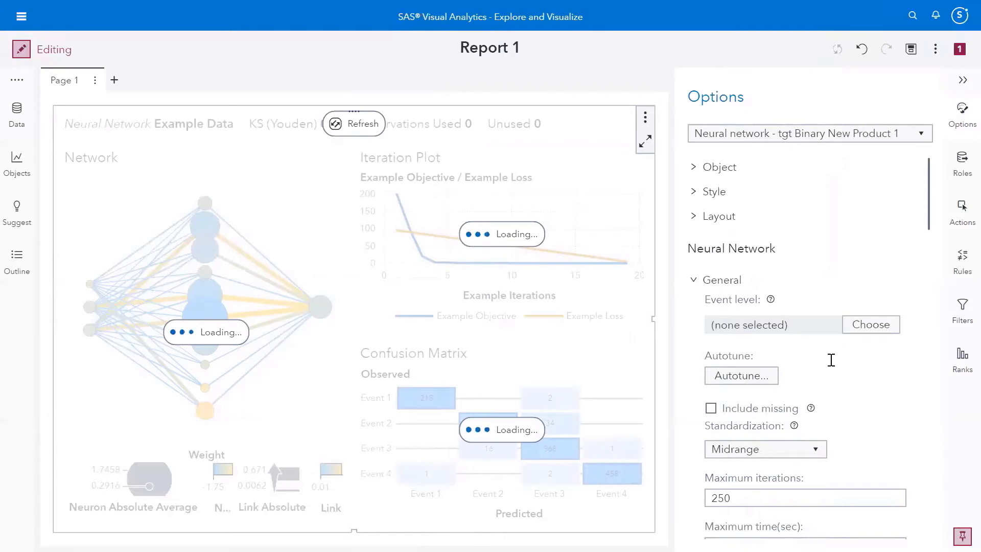
scroll(831, 360, "down", 2)
scroll(907, 328, "down", 2)
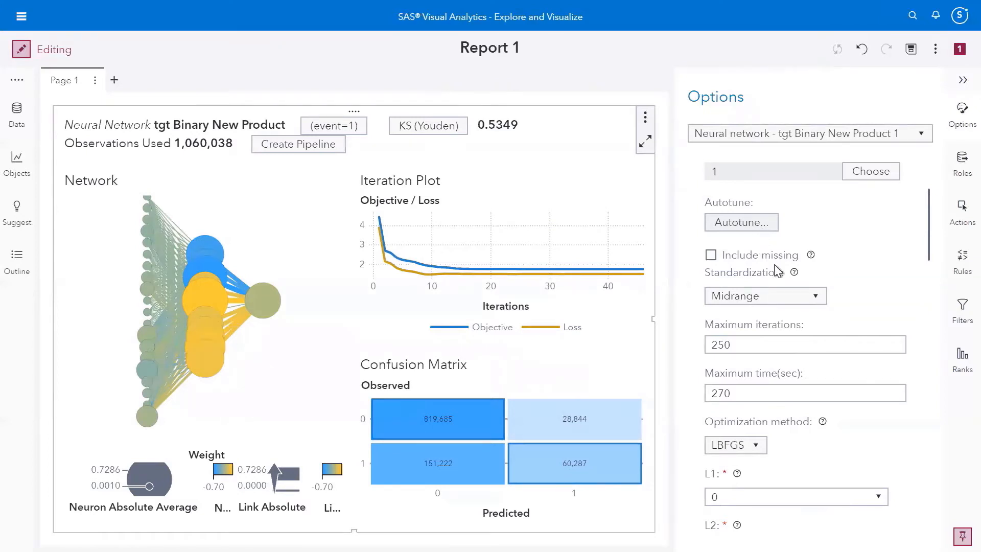
Review the neural network's optimization and hidden layer options, reading the explanation of the L1 regularization parameter
scroll(834, 305, "down", 3)
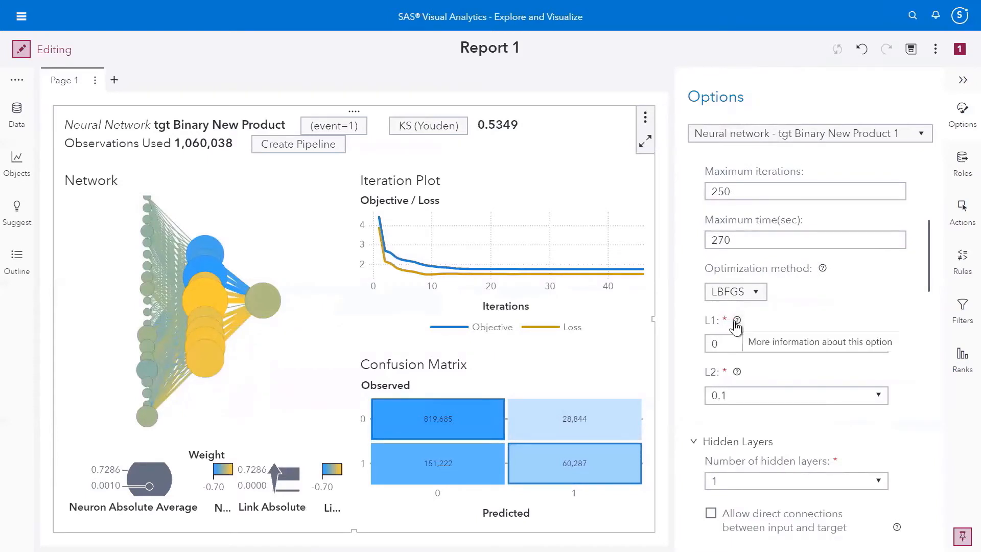
left_click(737, 322)
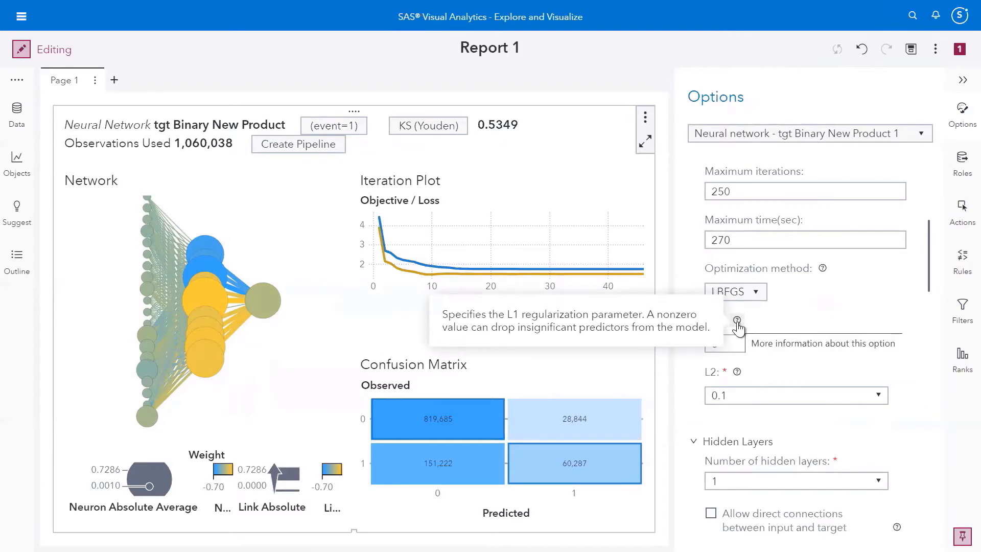
left_click(781, 318)
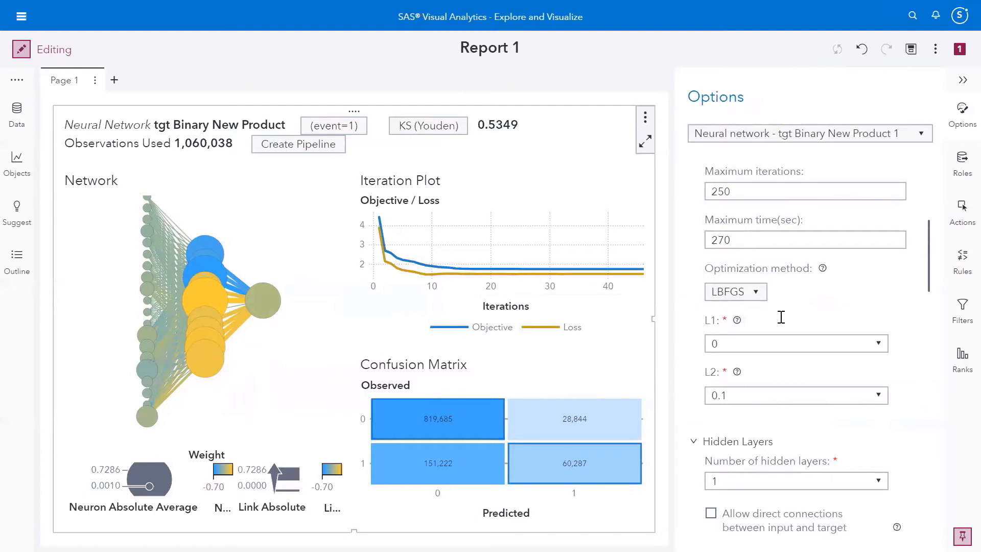
scroll(795, 319, "down", 3)
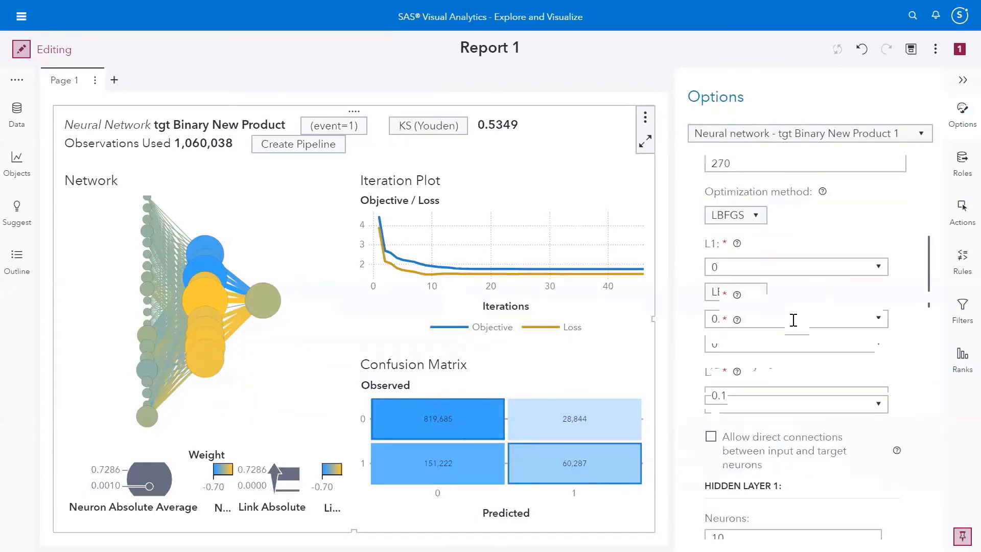
scroll(792, 320, "down", 2)
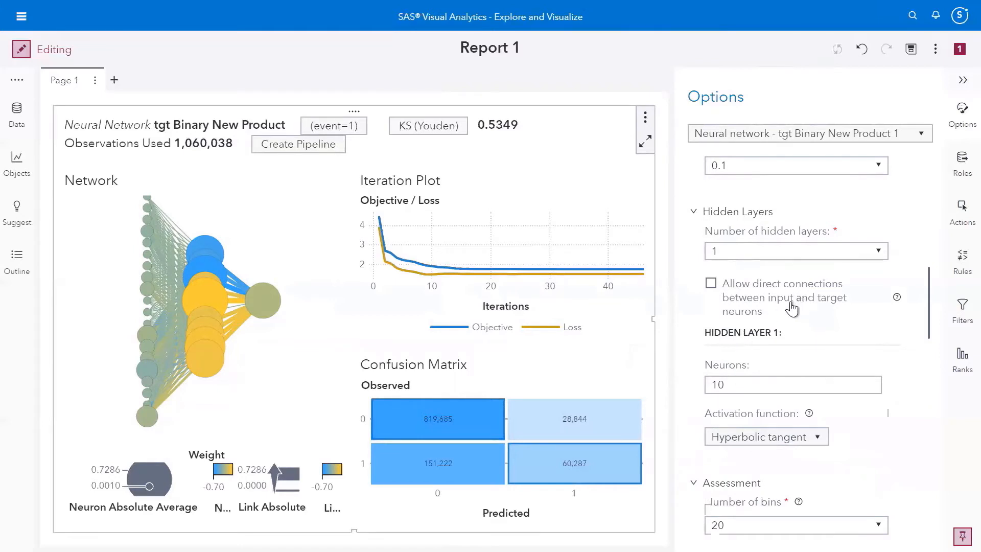
Set the model display's plot layout to Stack and collapse the options to enlarge the neural network object
scroll(791, 308, "down", 10)
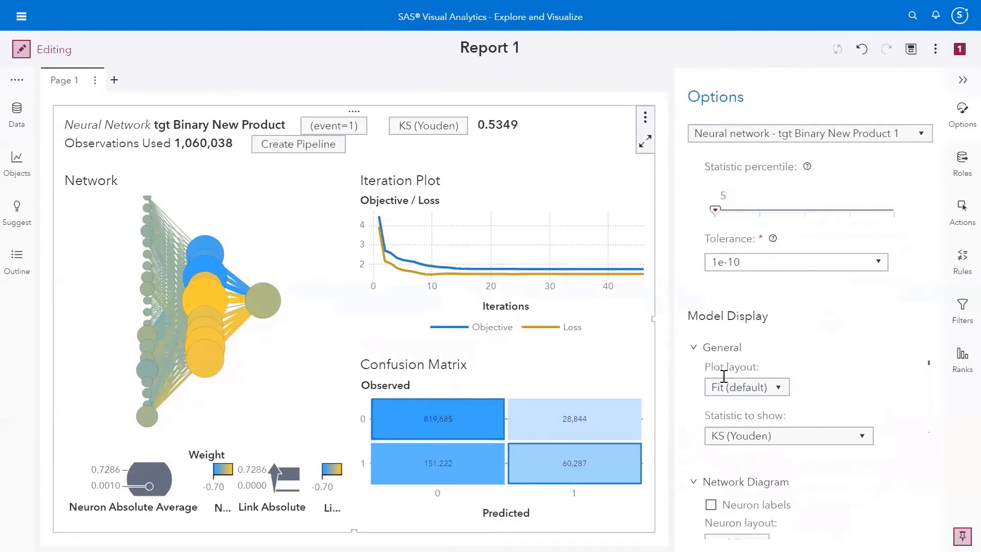
left_click(744, 389)
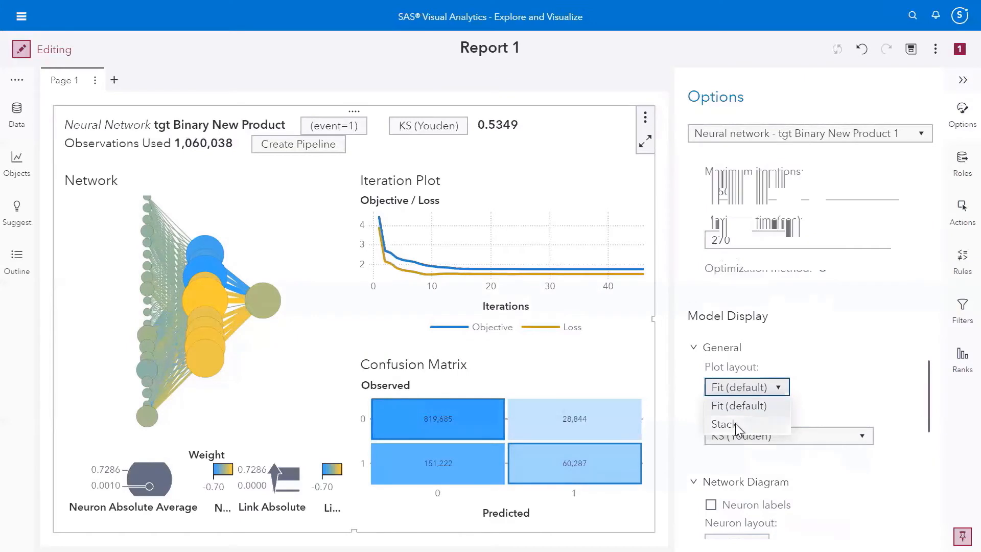
left_click(735, 424)
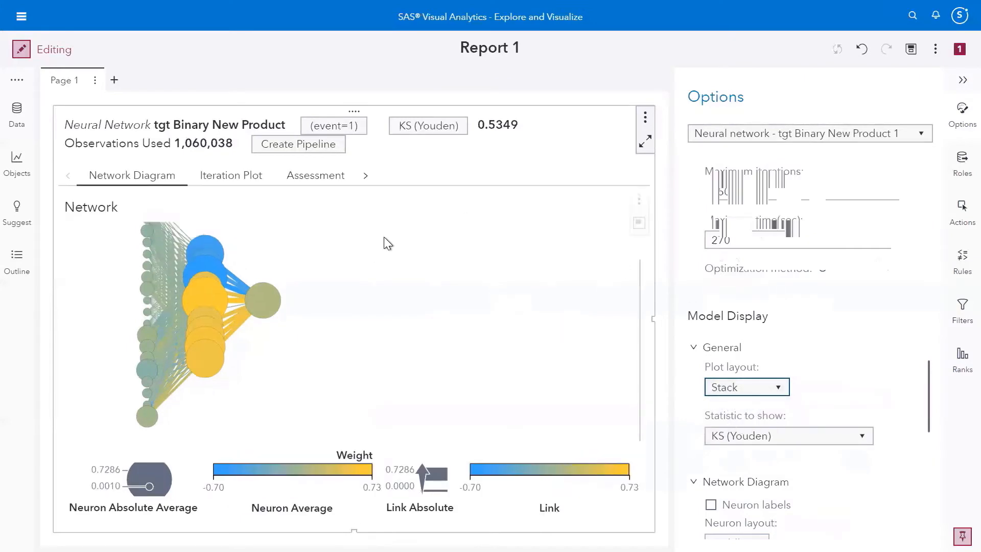
left_click(962, 82)
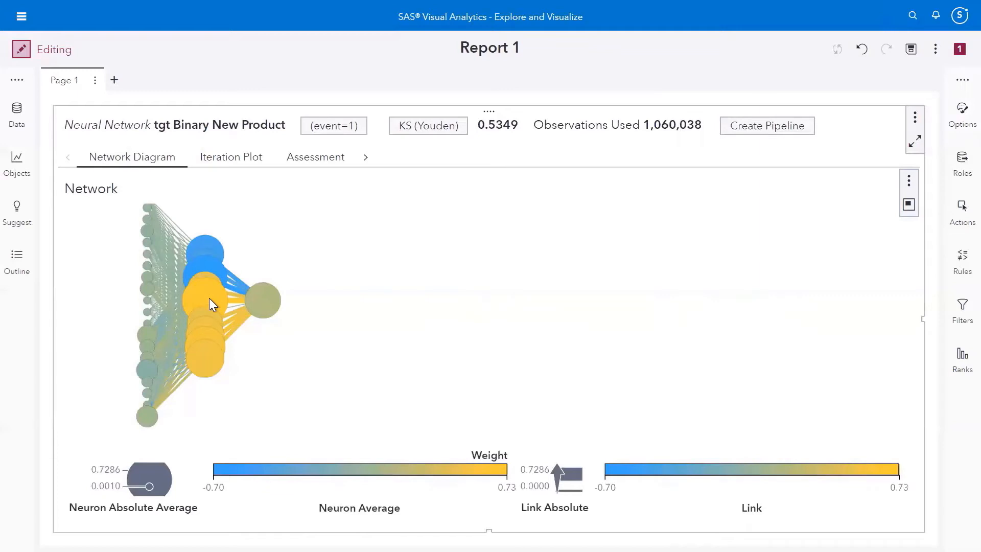
Examine the hidden neurons and their links in the network diagram up close, including the details of Neuron 1_5
mouse_move(208, 297)
scroll(208, 296, "up", 3)
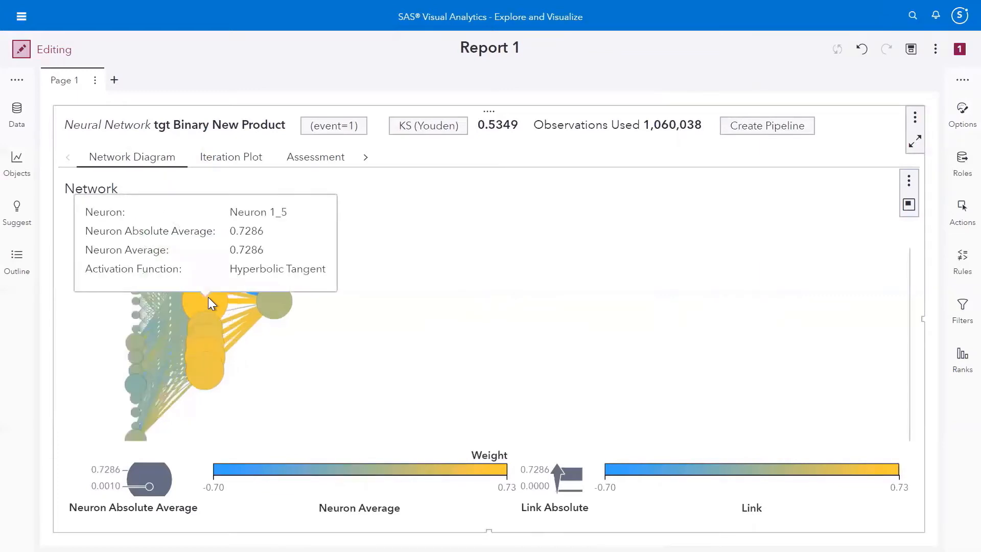
scroll(208, 297, "up", 3)
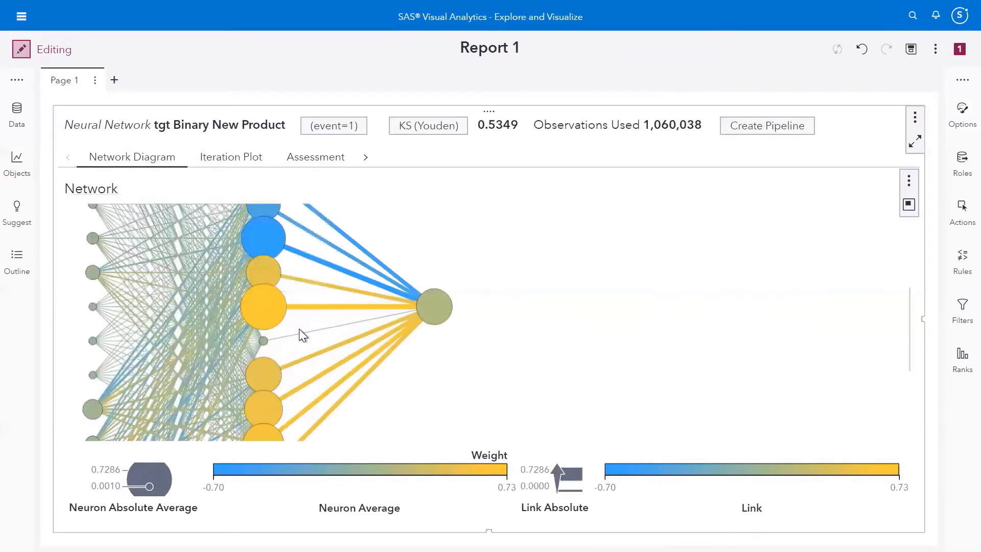
scroll(300, 330, "up", 1)
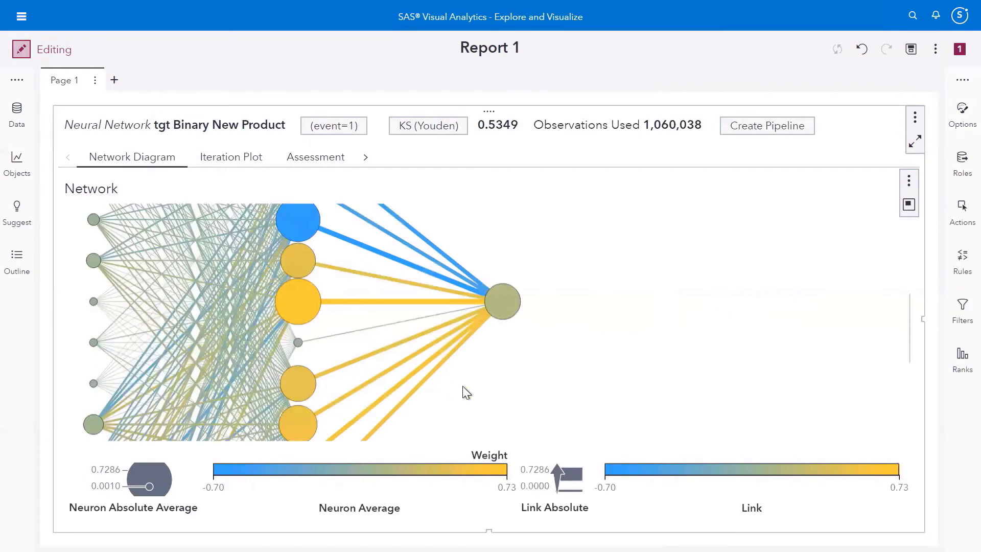
scroll(478, 356, "down", 3)
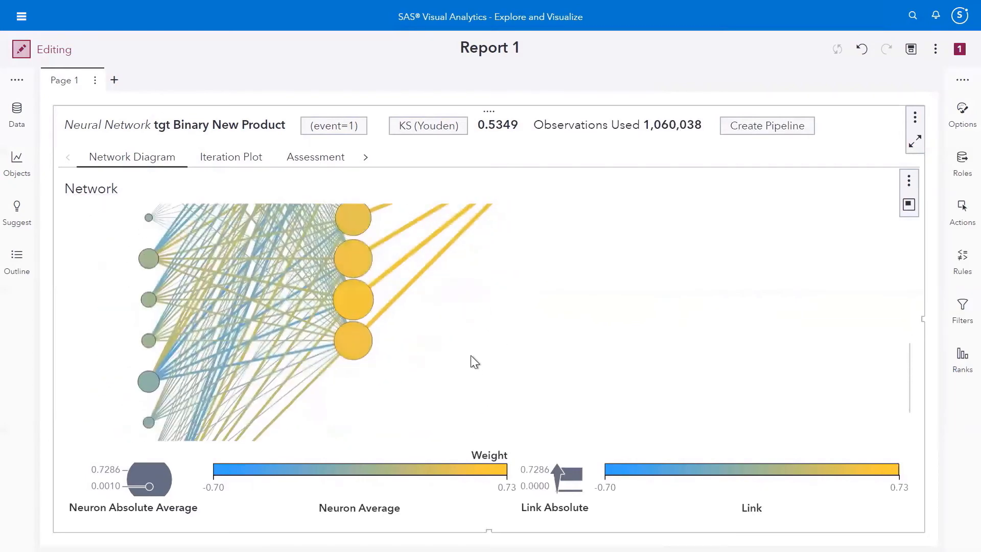
scroll(474, 362, "down", 5)
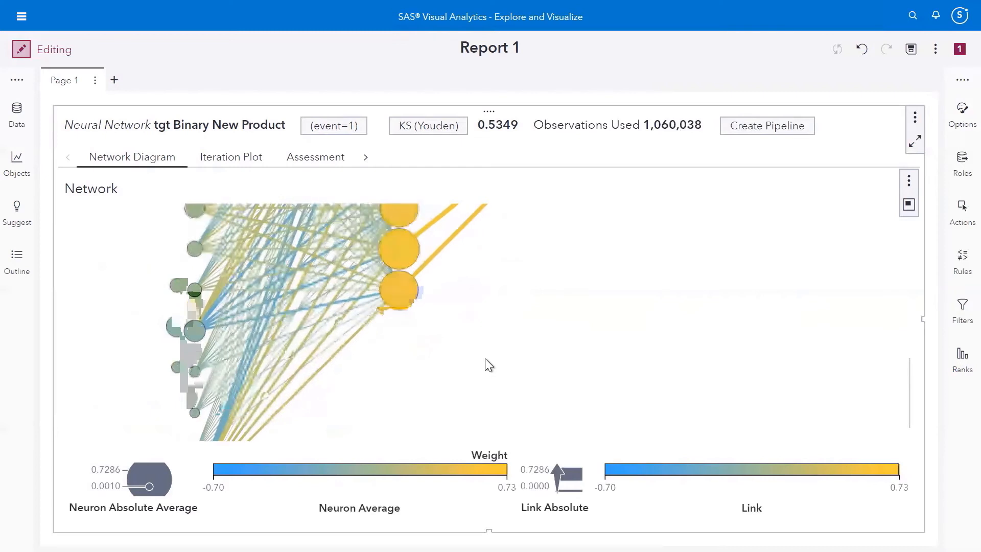
scroll(489, 365, "up", 6)
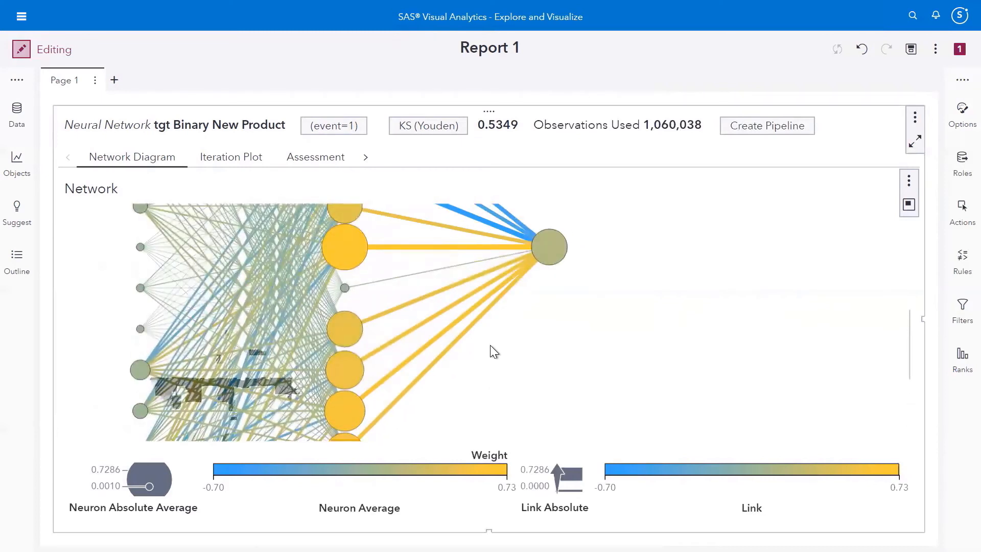
Show neuron labels in the network diagram, reduce the percentage of links to display to 30%, and refresh the object
left_click(956, 113)
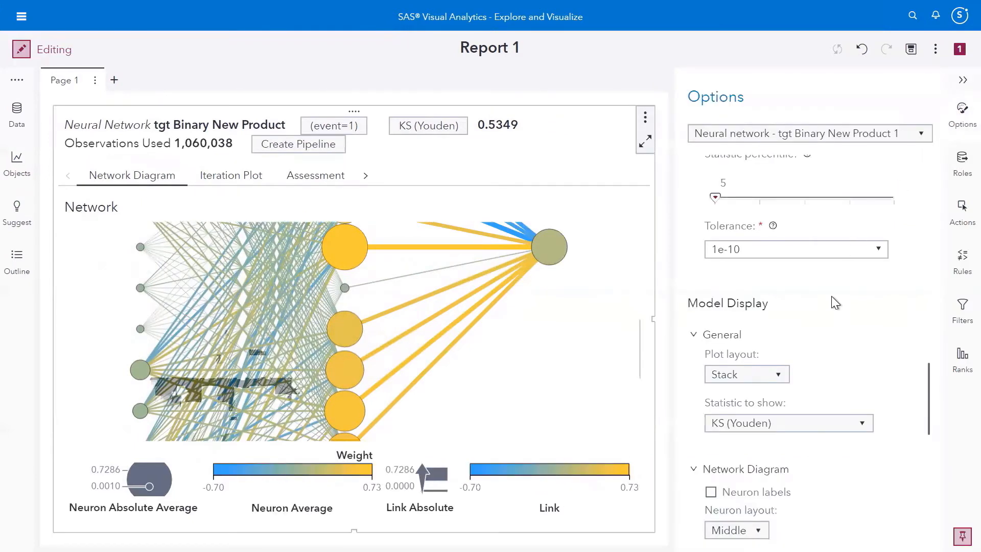
scroll(823, 322, "down", 2)
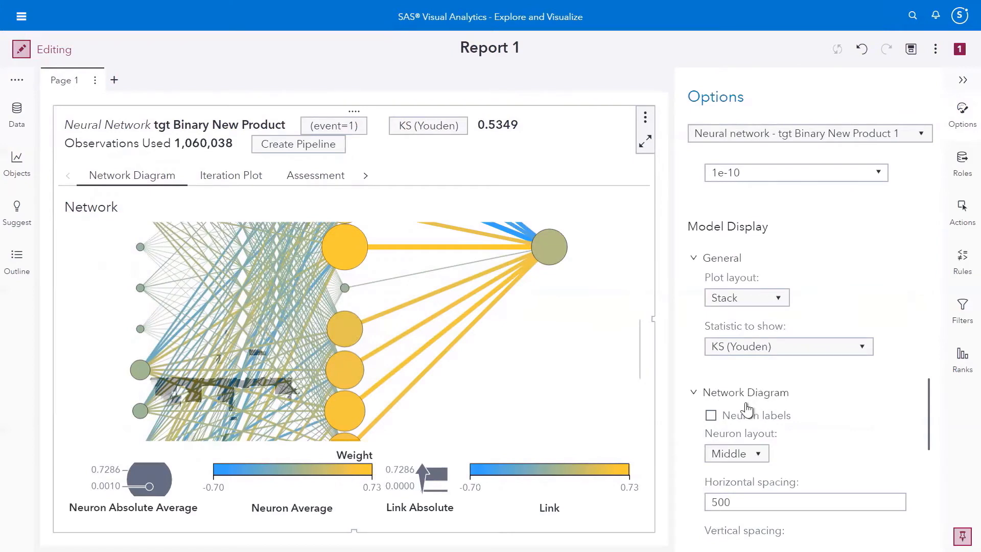
left_click(711, 416)
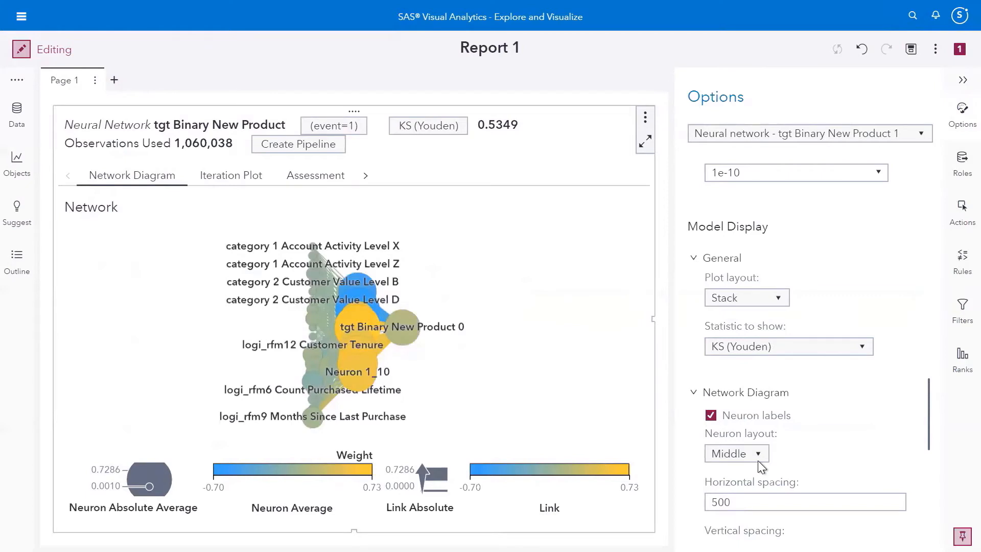
scroll(758, 461, "down", 3)
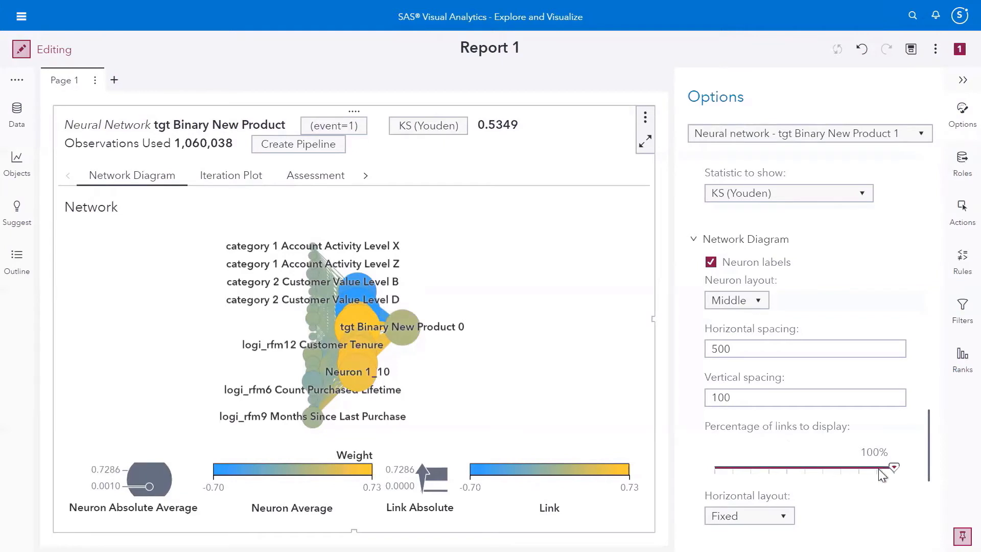
left_click_drag(894, 467, 762, 476)
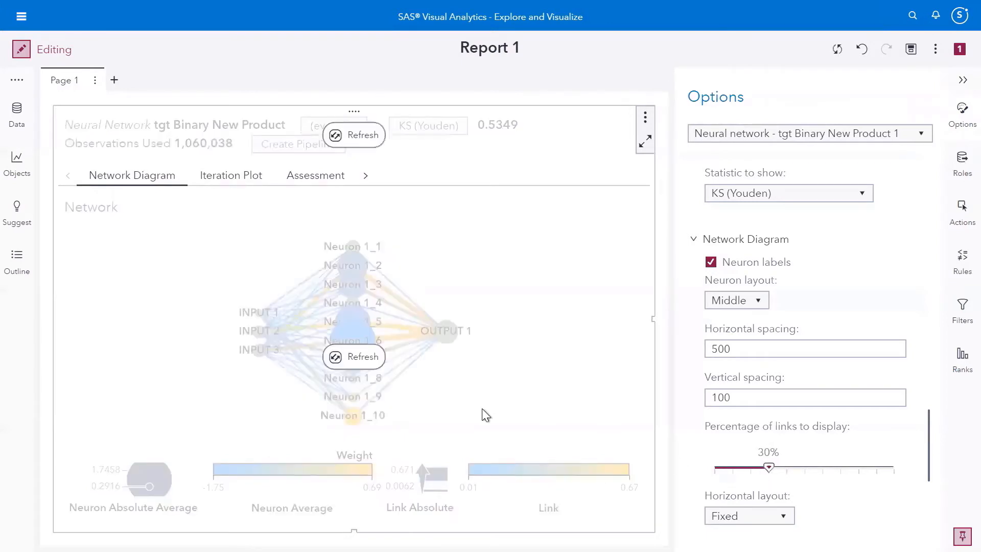
left_click(351, 359)
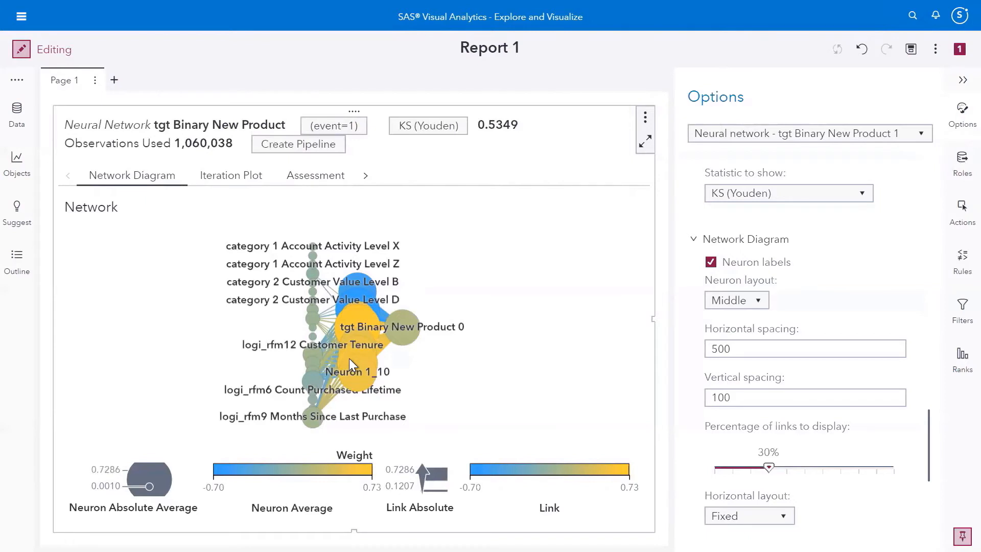
Inspect the labelled network diagram for the links from logi_rfm5 Count Purchased Past 3 Years and the weights of the hidden neurons
left_click(962, 80)
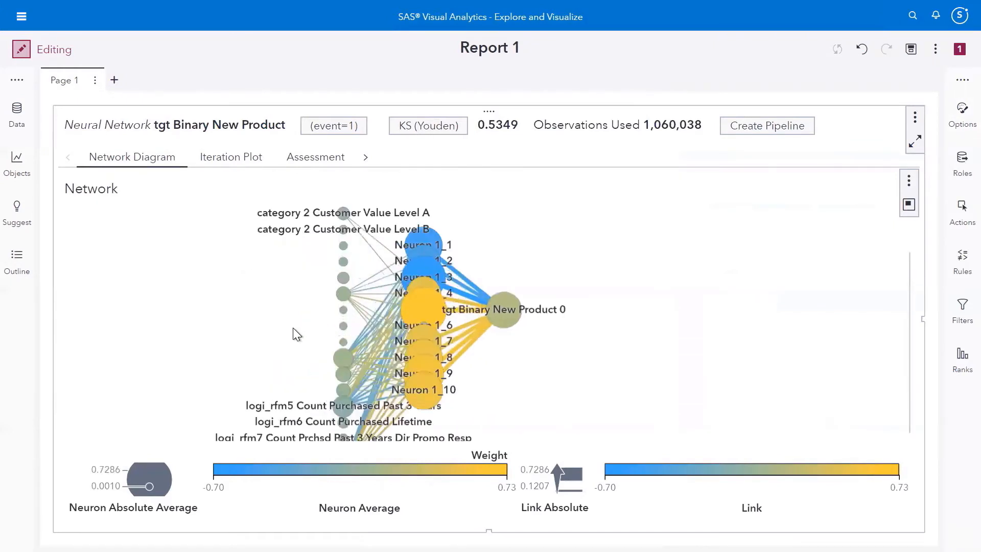
scroll(296, 259, "down", 3)
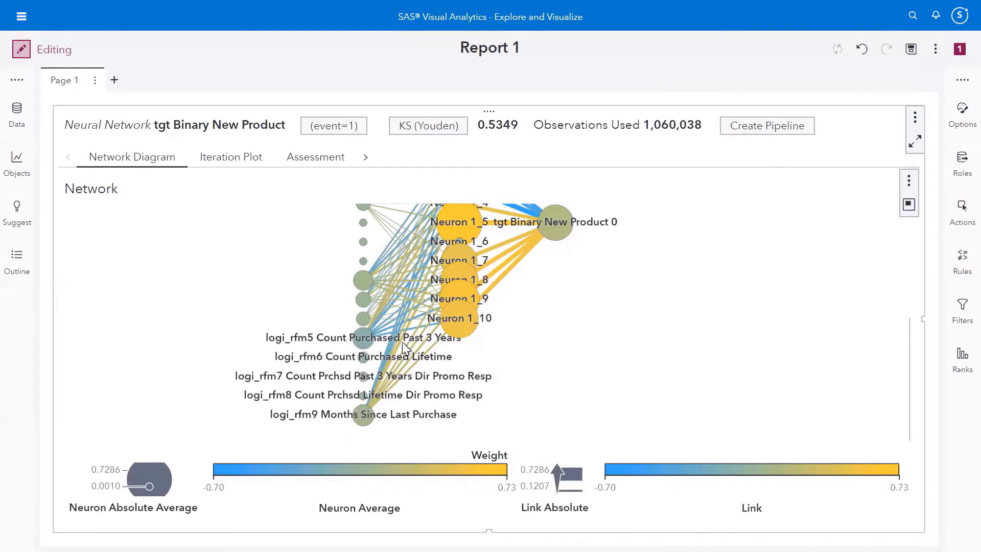
mouse_move(367, 337)
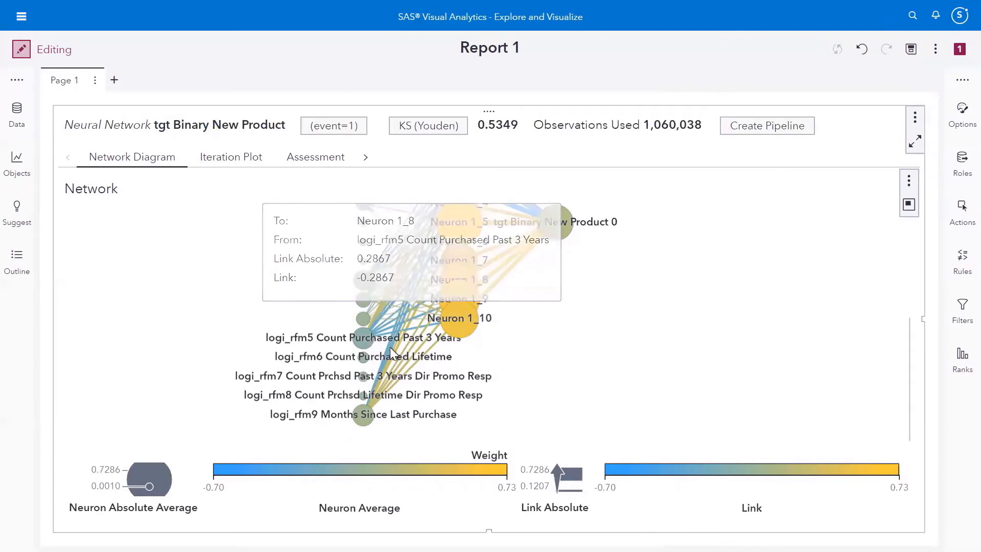
mouse_move(418, 356)
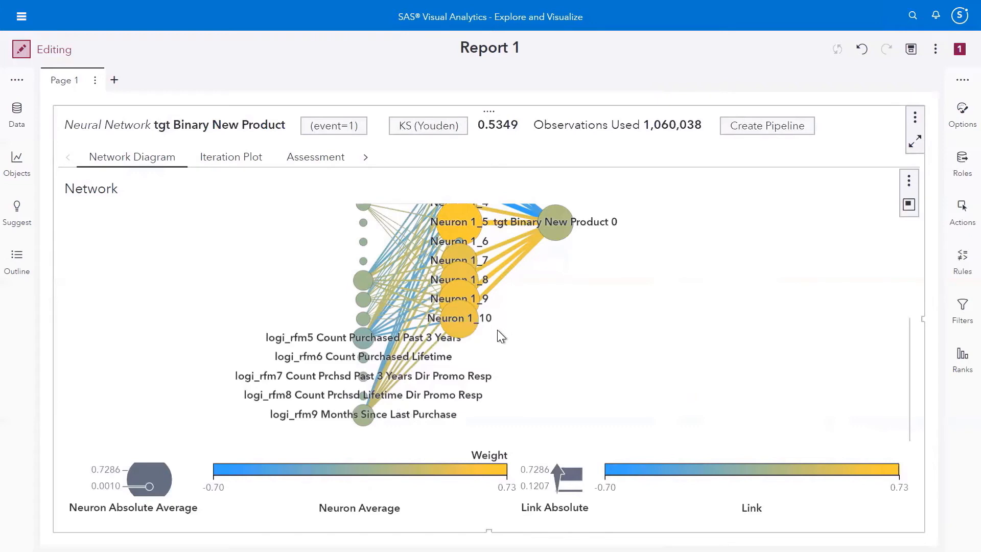
scroll(497, 320, "up", 4)
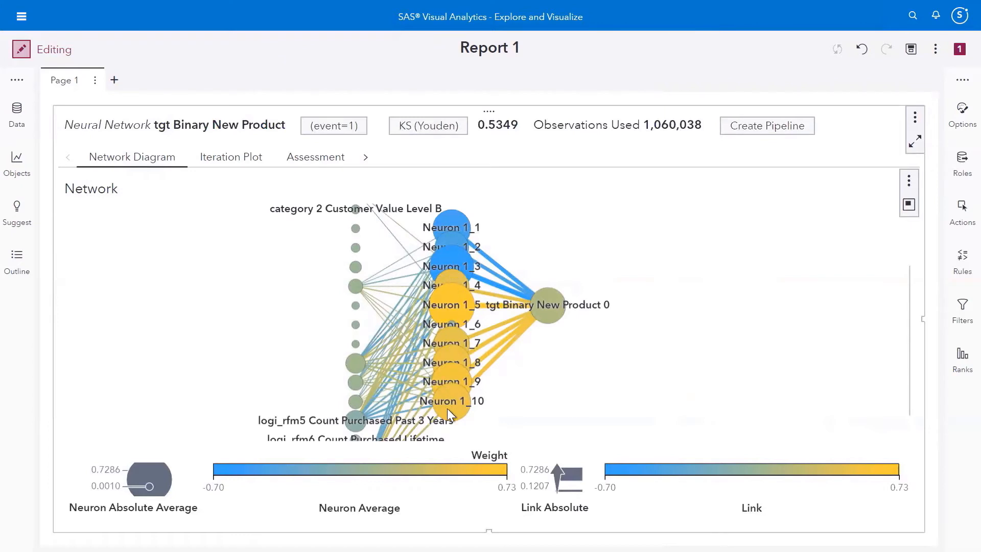
mouse_move(455, 264)
mouse_move(452, 308)
Check the iteration plot, replace it with the relative importance plot, and inspect the importance of logi_rfm5 Count Purchased Past 3 Years
left_click(224, 162)
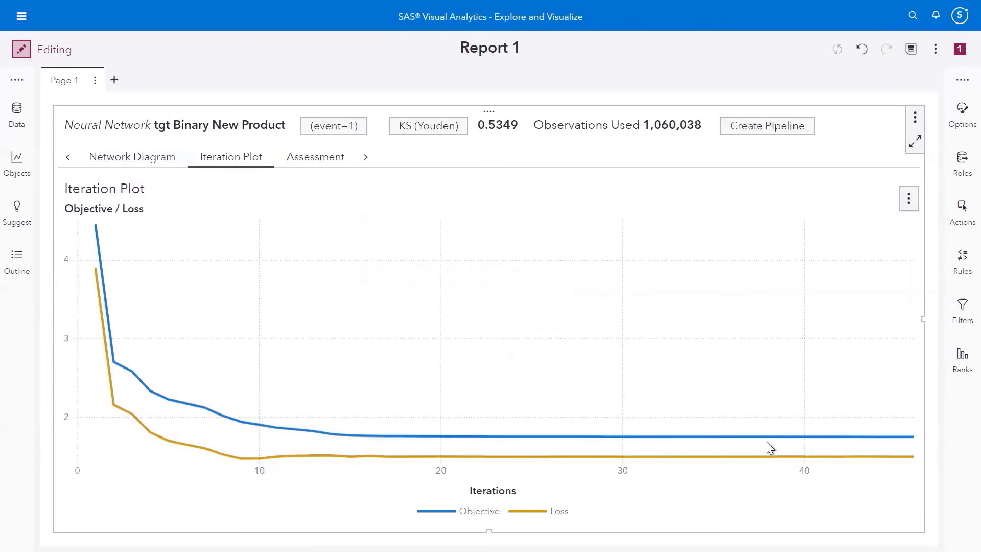
right_click(459, 266)
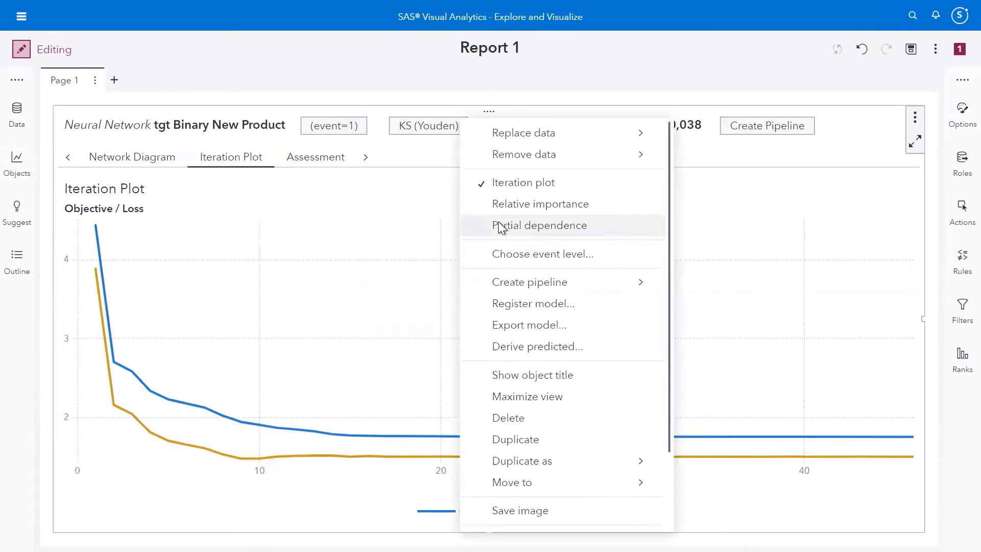
left_click(503, 205)
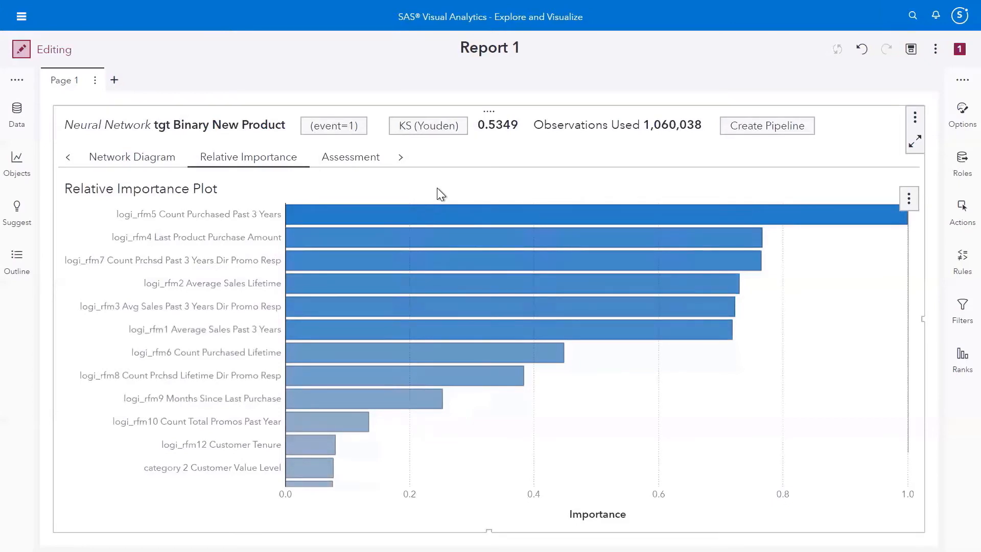
mouse_move(429, 212)
mouse_move(343, 214)
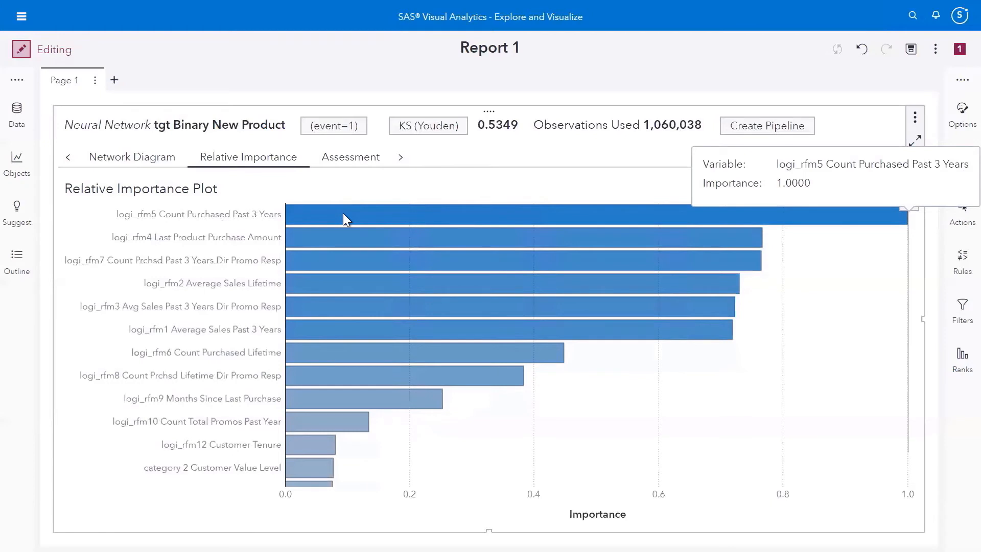
Replace the relative importance plot with the partial dependence plot for logi_rfm5 Count Purchased Past 3 Years and refresh it
right_click(464, 178)
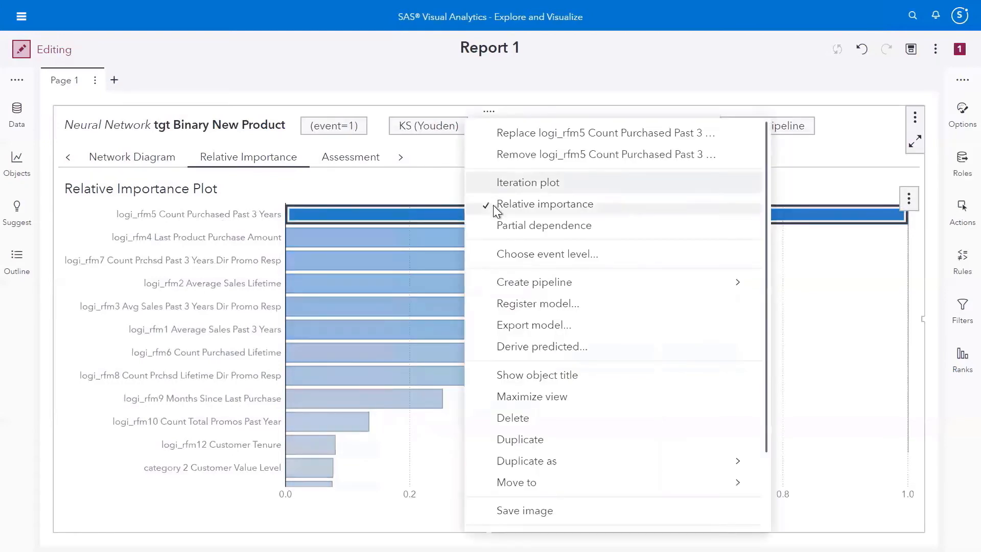
left_click(506, 226)
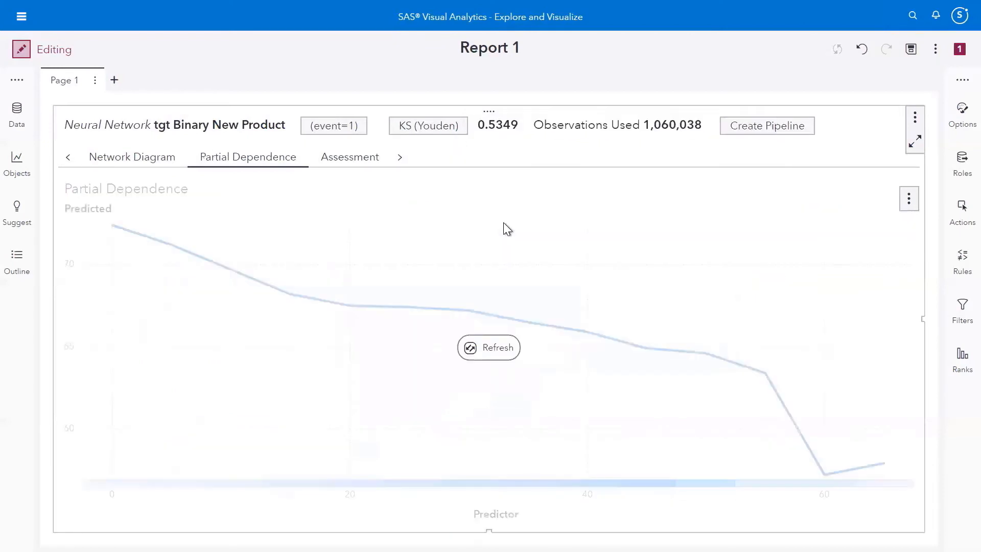
left_click(497, 352)
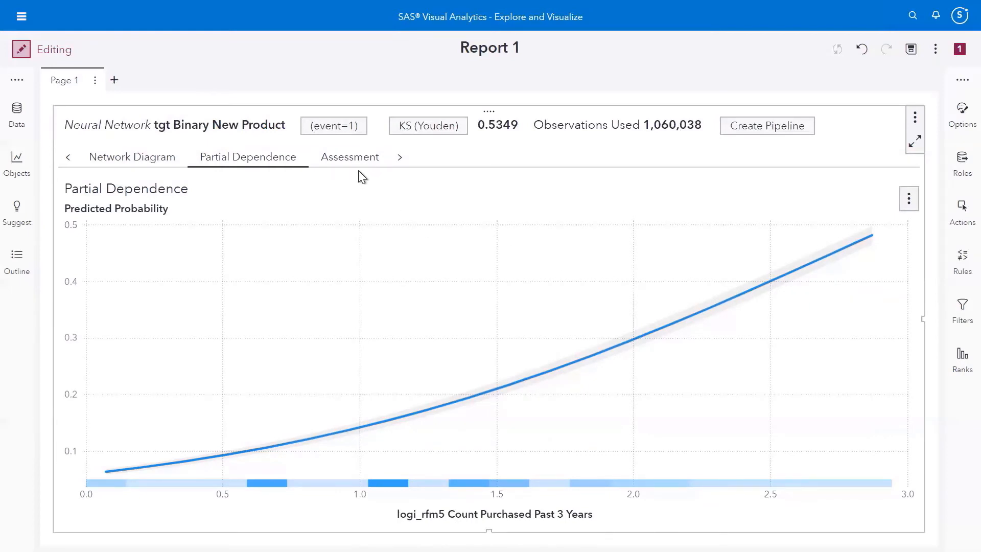
Examine the assessment's confusion matrix, checking the frequency and percentage of the correctly predicted events and non-events
left_click(346, 158)
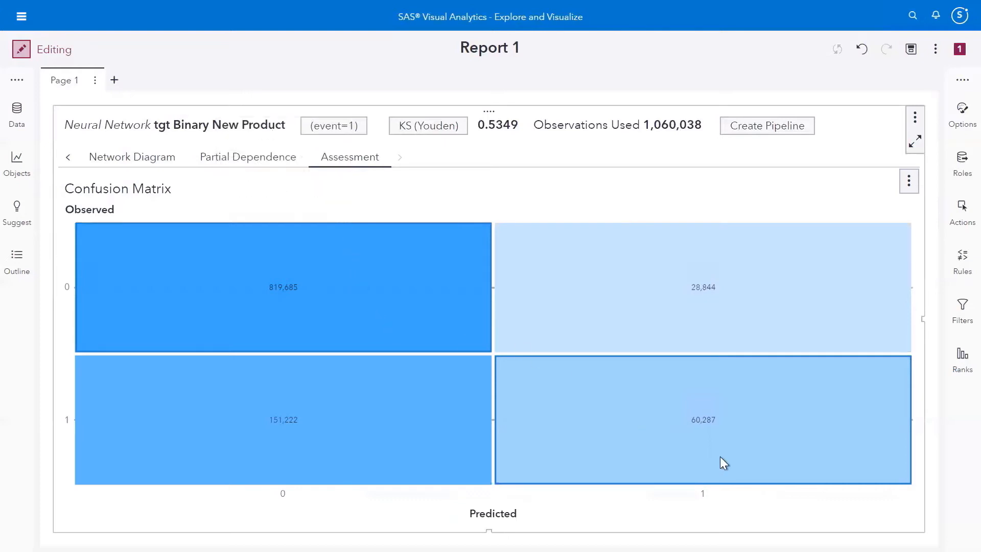
mouse_move(716, 422)
mouse_move(269, 286)
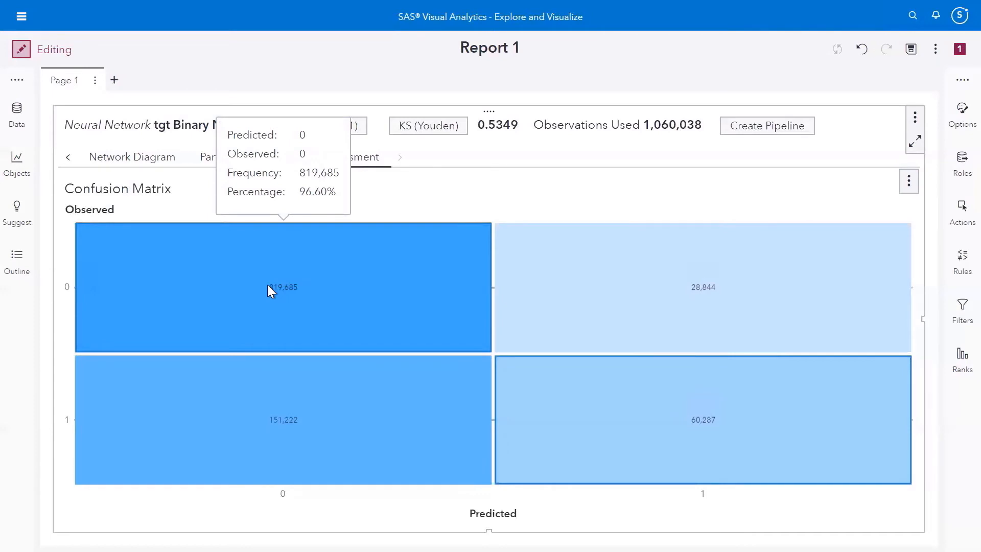
Switch the assessment plot to Lift and check the model's cumulative lift at the 5th percentile
right_click(416, 200)
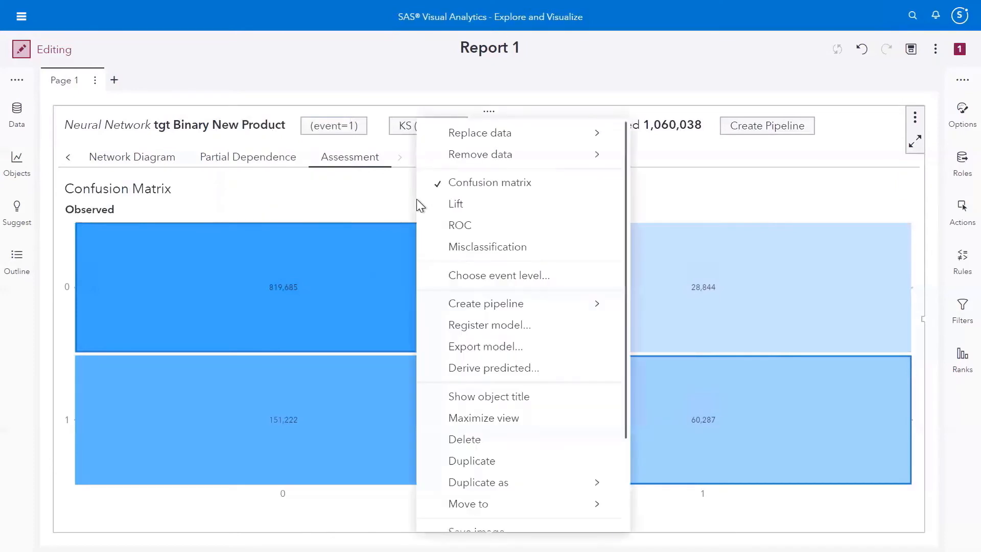
left_click(470, 206)
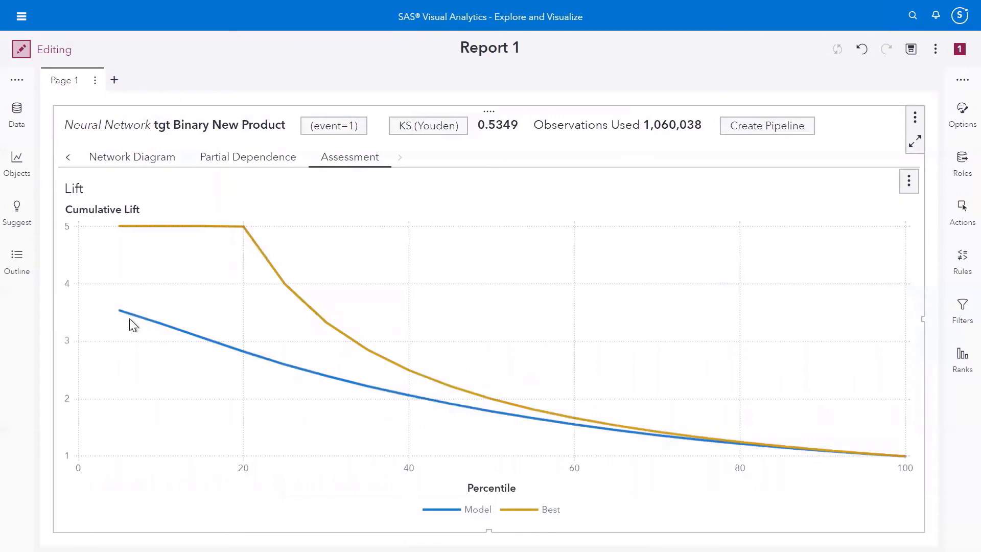
mouse_move(122, 312)
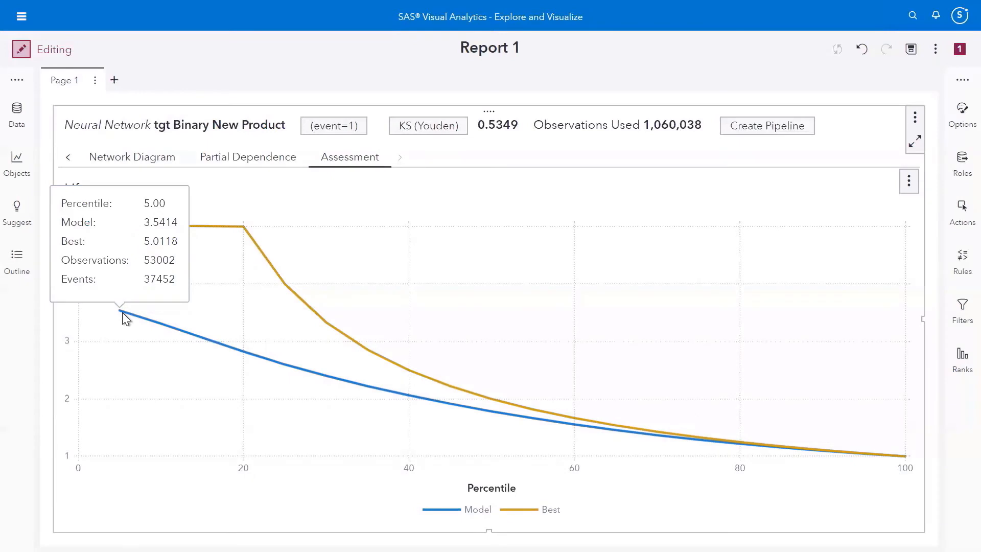
Switch the assessment plot to ROC and inspect the KS (Youden) separation point on the curve
right_click(407, 249)
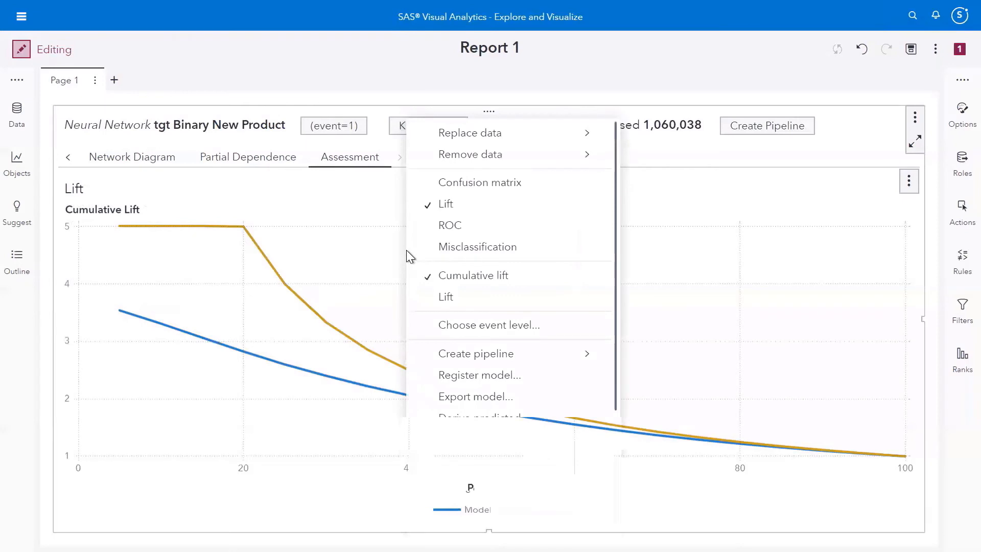
left_click(437, 227)
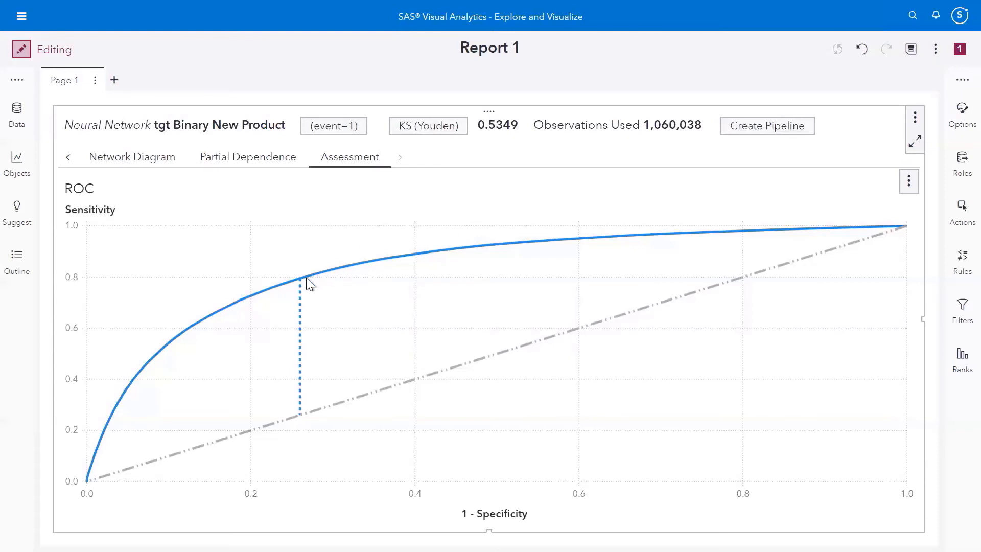
mouse_move(297, 278)
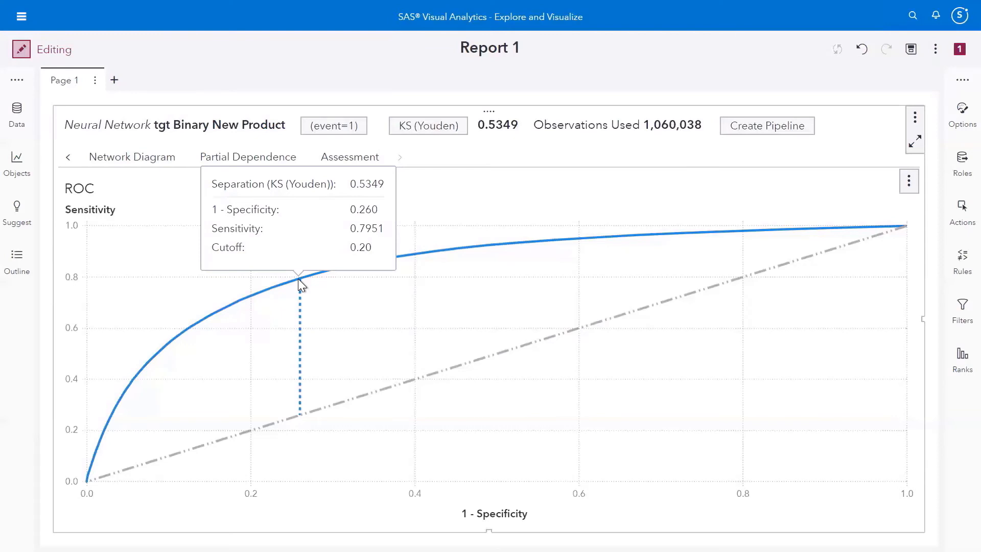
Switch the assessment plot to Misclassification and inspect the correctly classified portion of the non-event bar
right_click(445, 227)
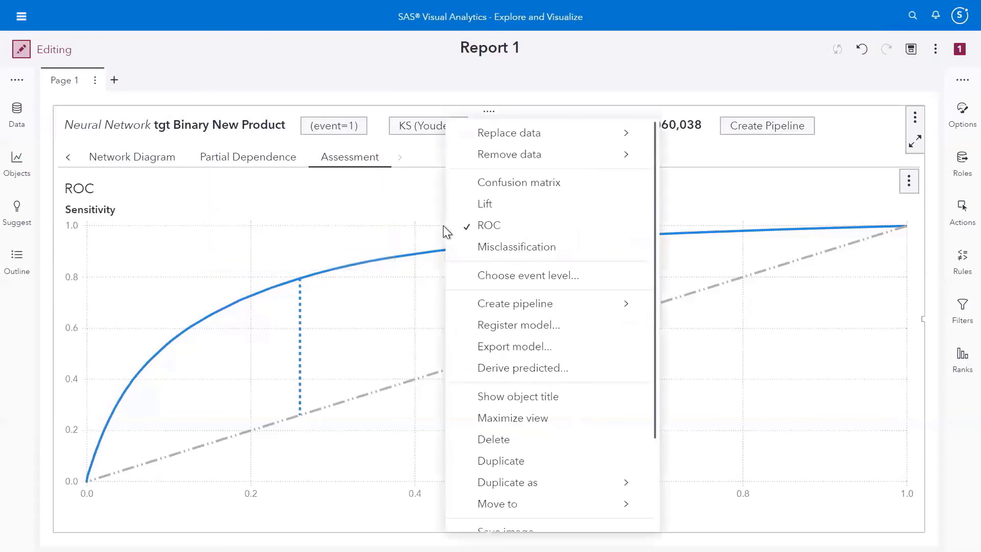
left_click(489, 248)
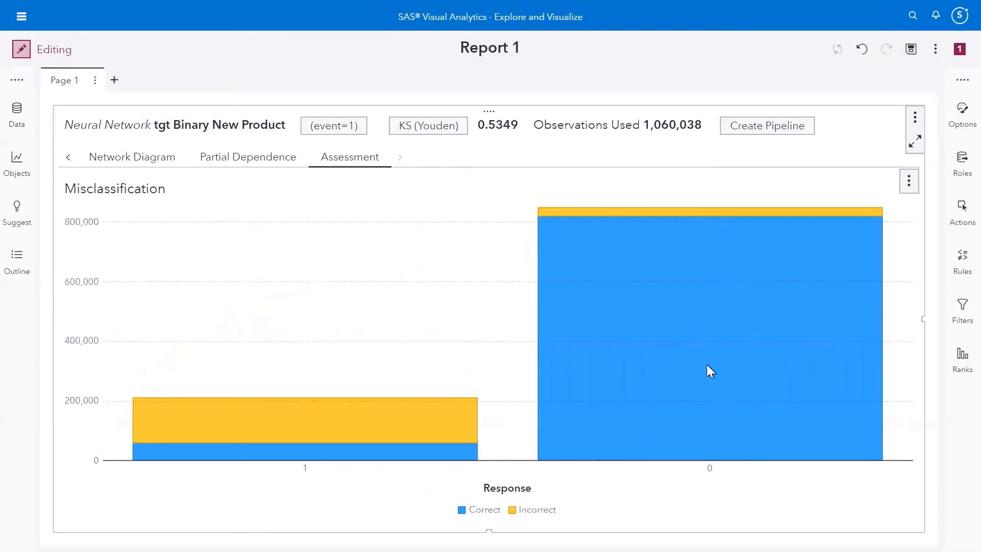
mouse_move(713, 364)
Set the neural network's assessment prediction cutoff to 0.2, refresh the model and inspect the updated misclassification plot
left_click(960, 126)
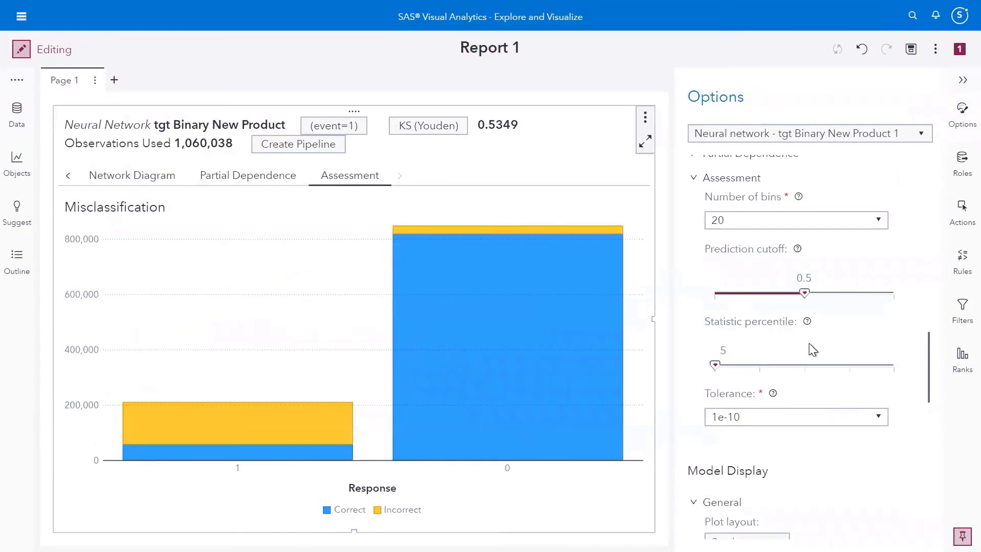
left_click(804, 278)
key("BackSpace")
key("BackSpace")
key("BackSpace")
type(".2")
key("Return")
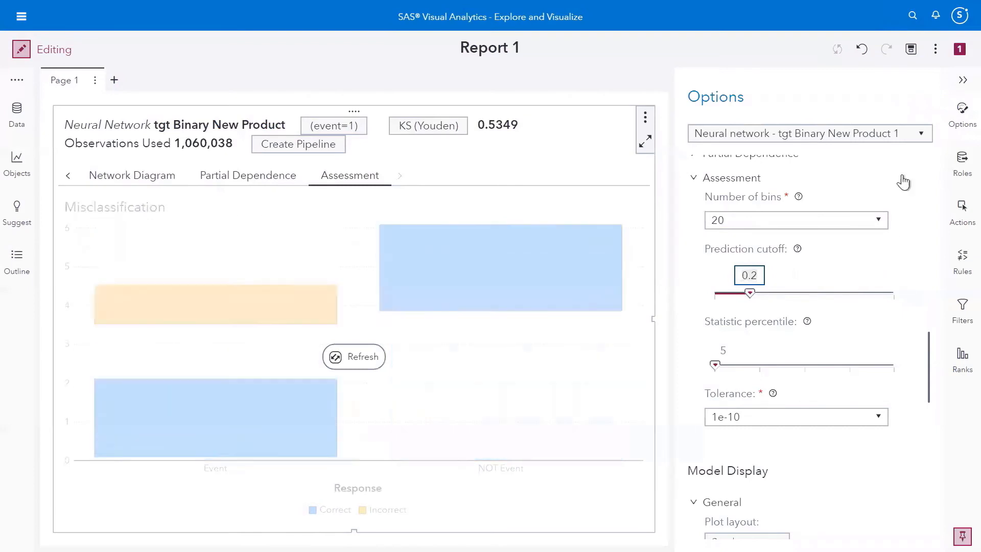
left_click(355, 357)
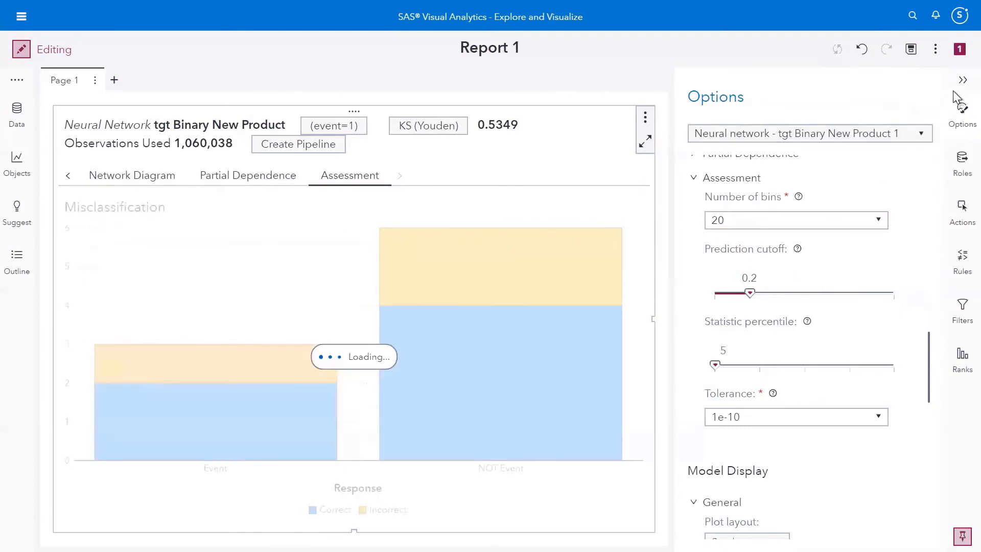
left_click(960, 82)
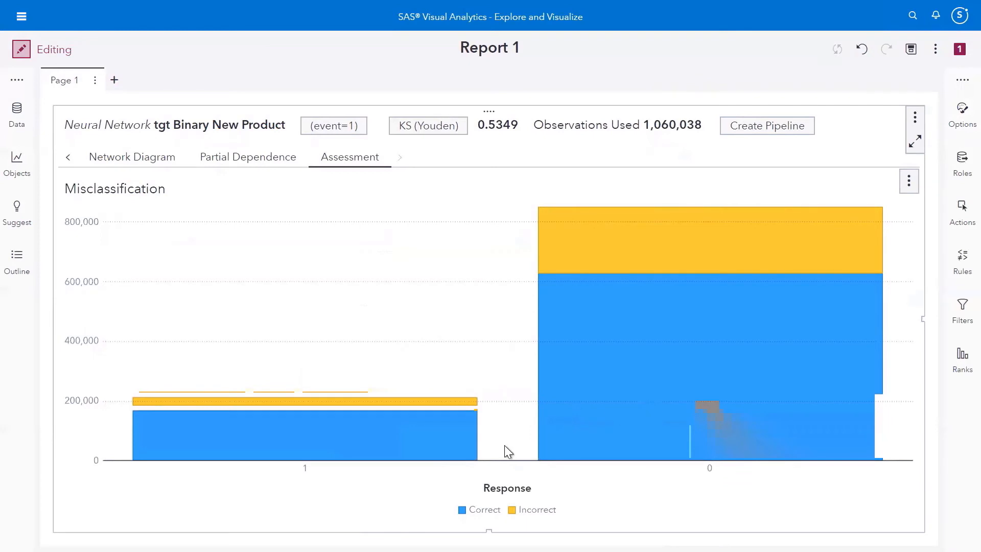
mouse_move(386, 440)
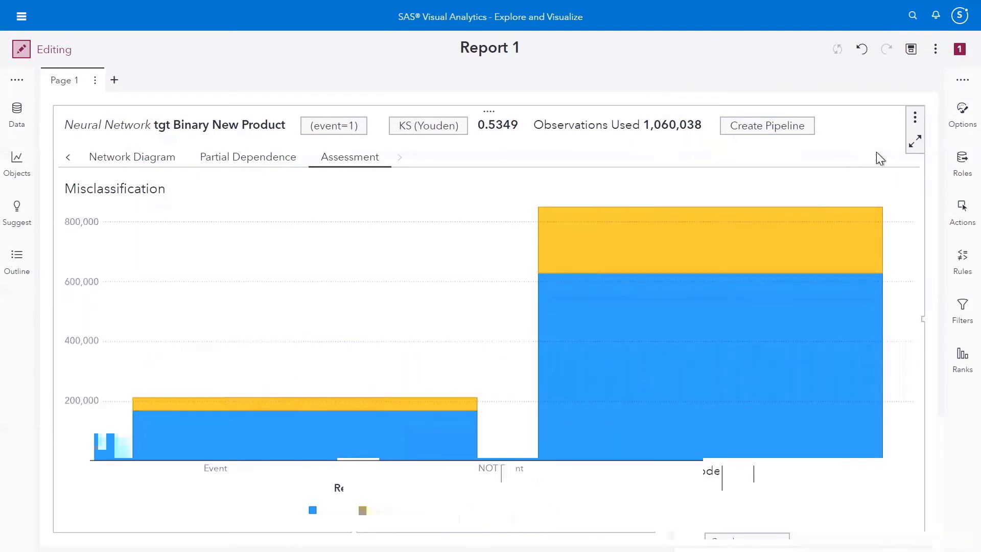
Maximize the neural network and review its Assessment Statistics, Misclassification, ROC, Lift and Confusion Matrix detail tables, restoring the normal view when done
left_click(913, 148)
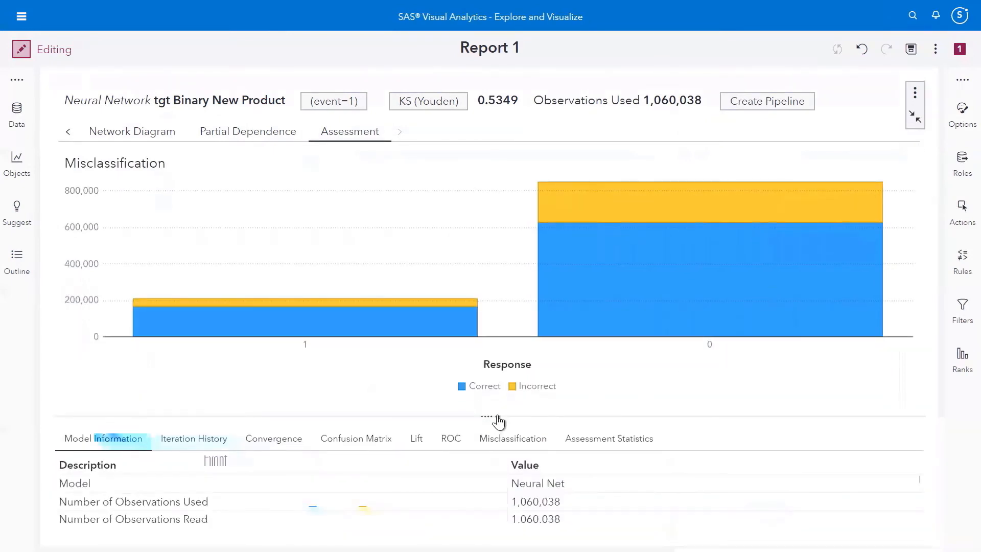
left_click_drag(503, 415, 518, 264)
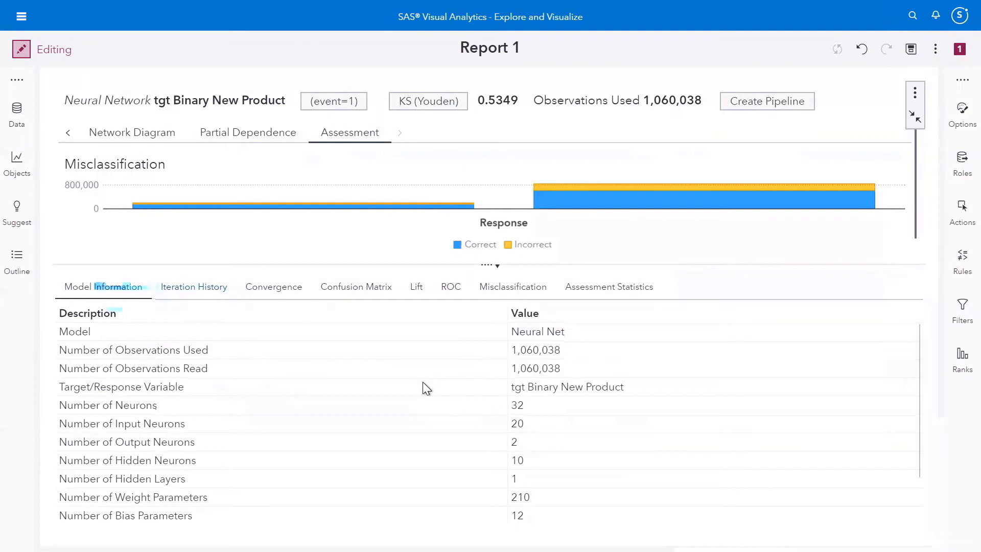
left_click(569, 284)
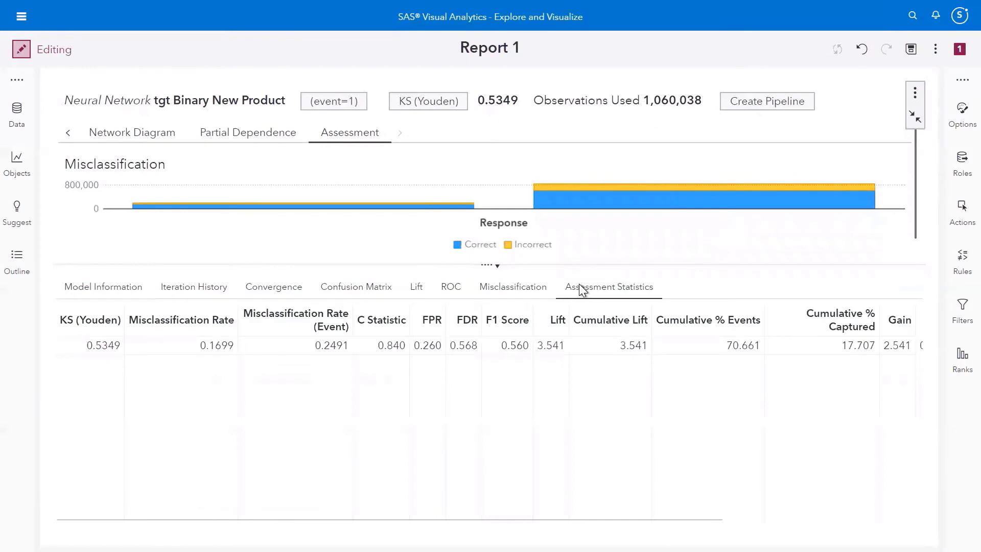
left_click(510, 296)
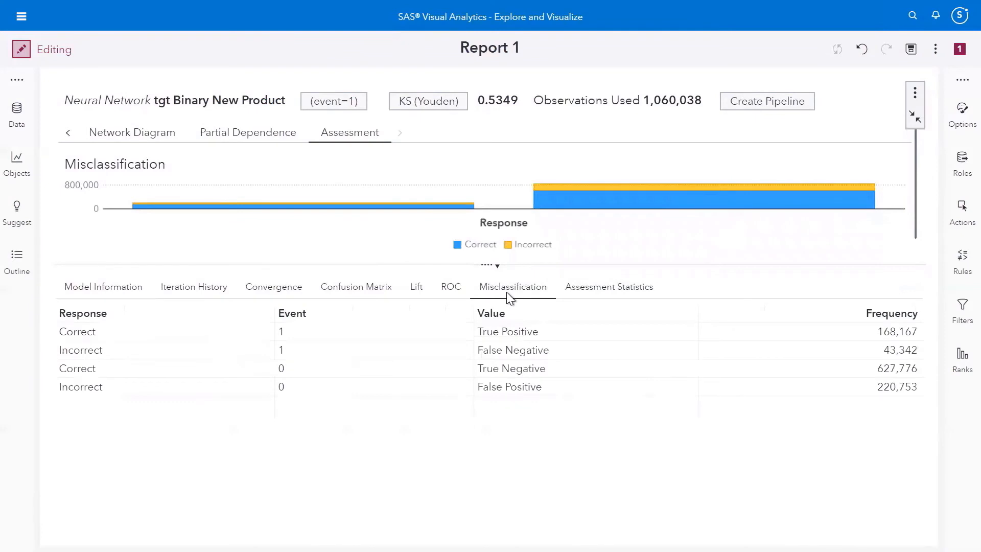
left_click(454, 296)
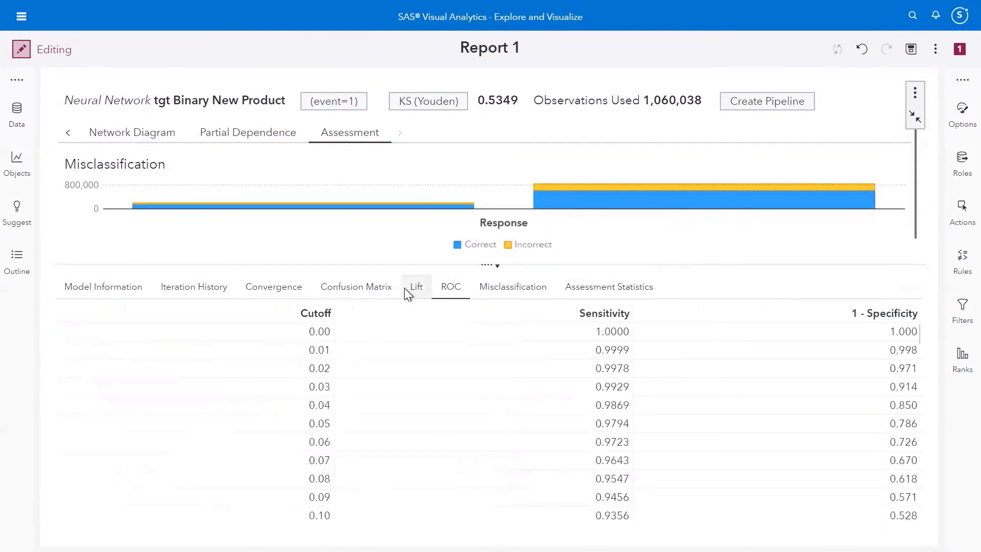
left_click(404, 289)
left_click(351, 293)
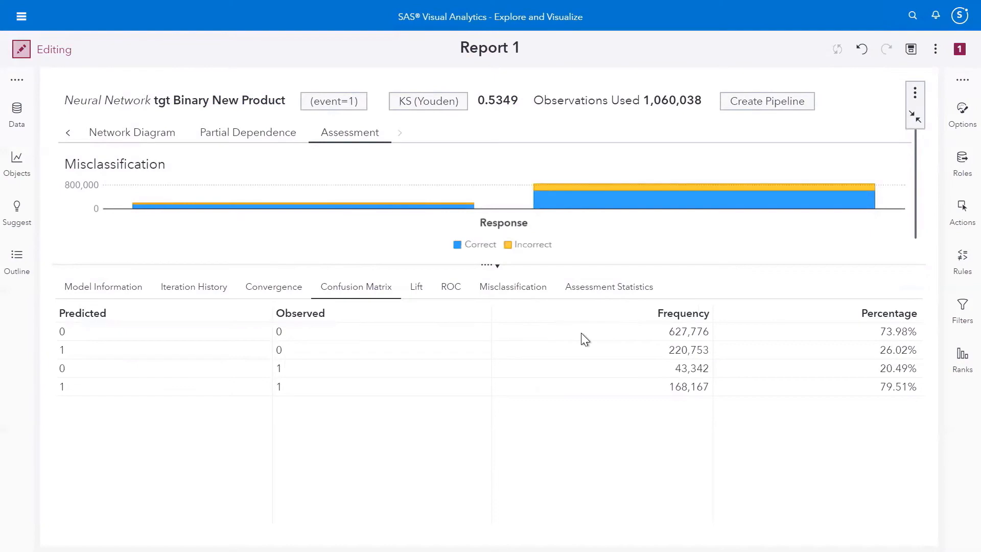
left_click(912, 121)
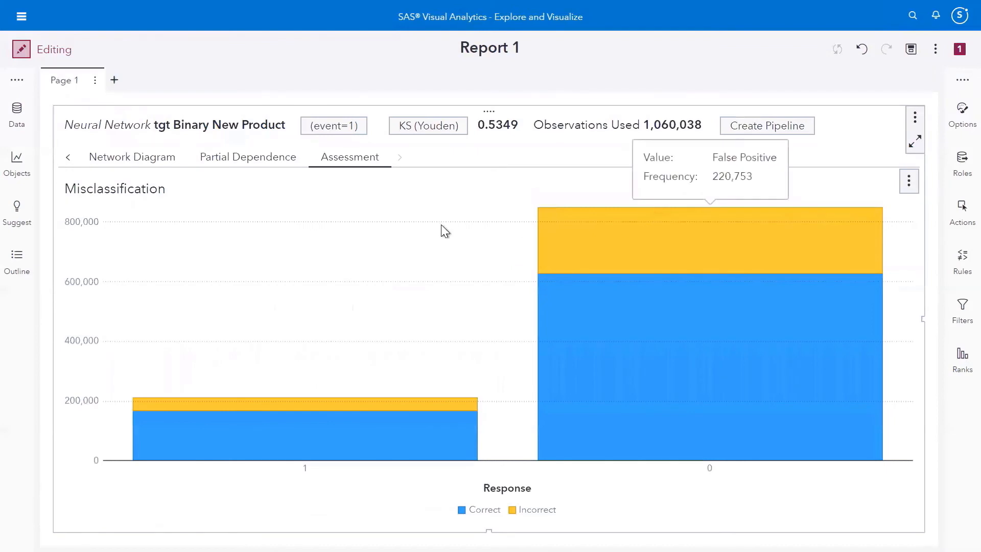
Return to the network diagram and review the response and predictor roles assigned to the neural network
left_click(153, 158)
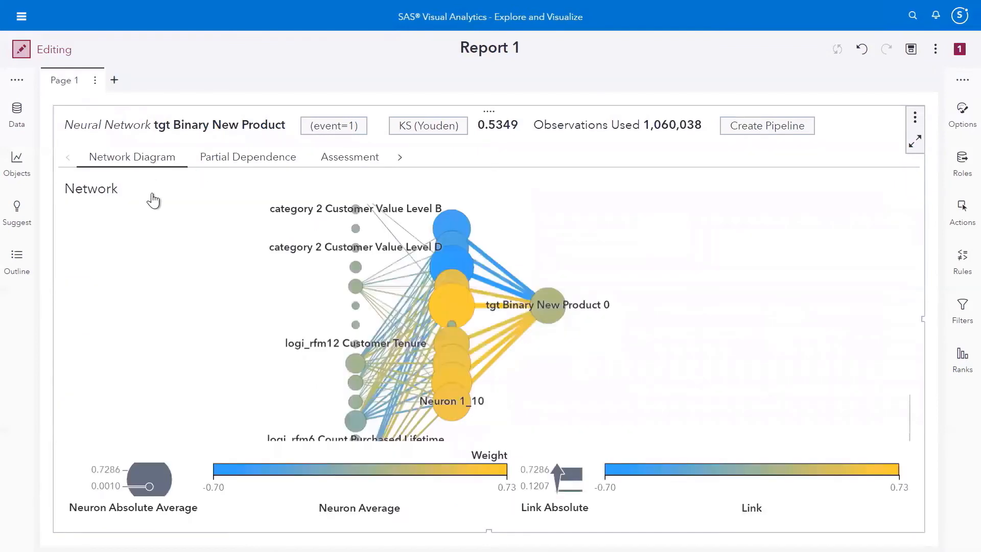
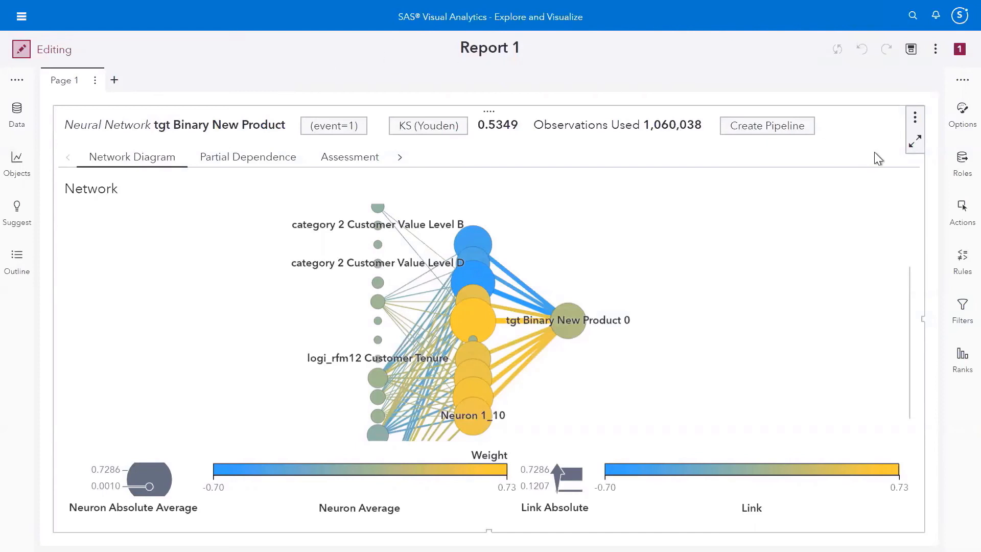
left_click(960, 165)
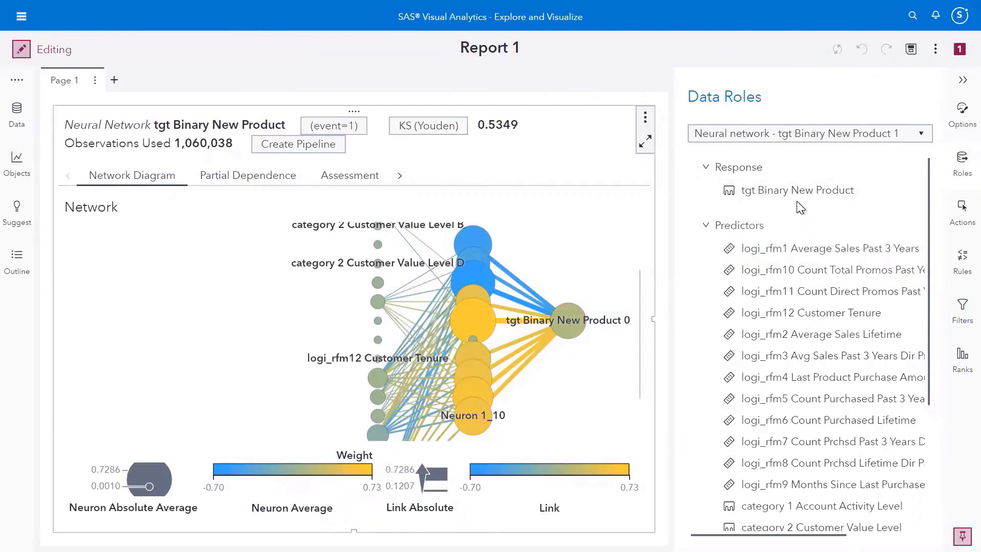
mouse_move(798, 201)
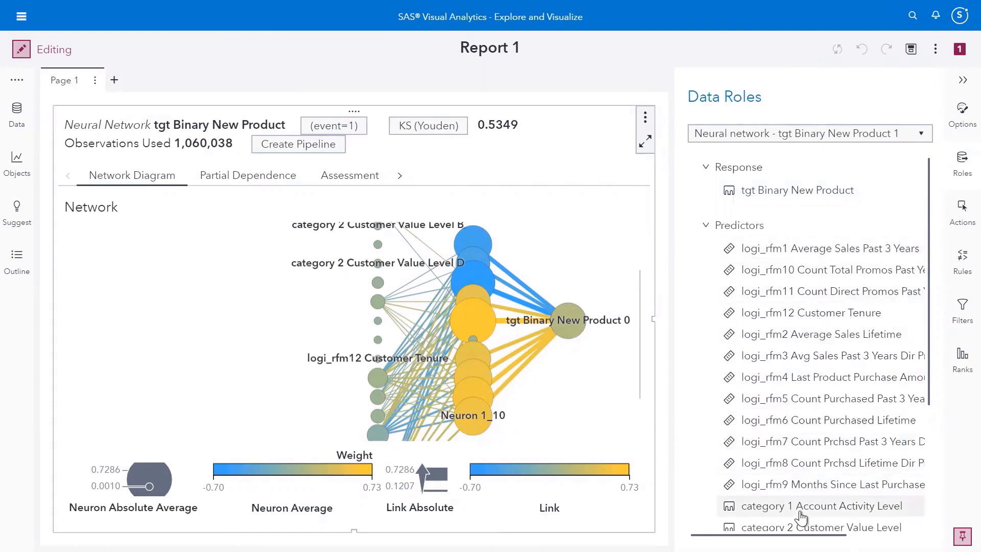
mouse_move(747, 280)
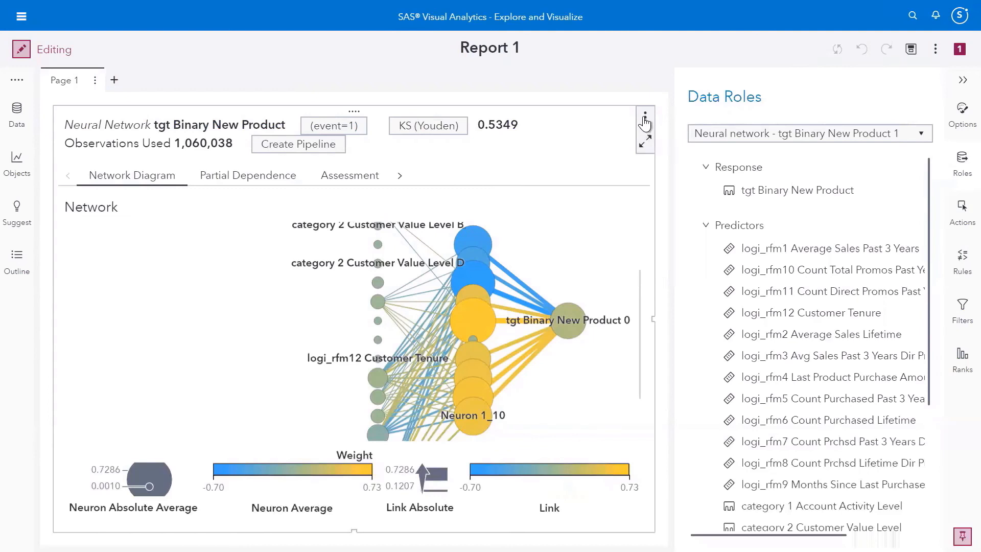
Duplicate the neural network as a Forest on a new page, refresh it and check its response role
left_click(644, 120)
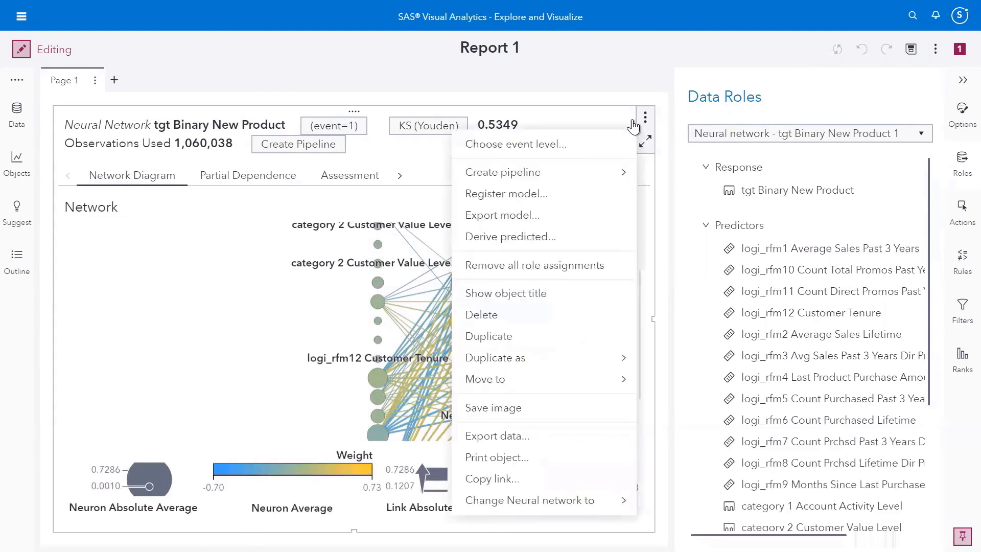
mouse_move(532, 357)
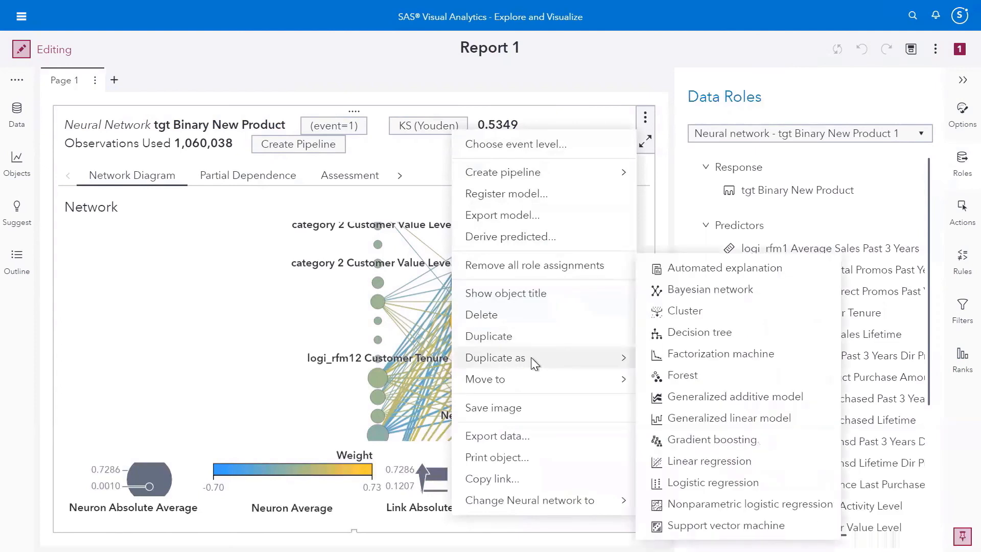
key("alt")
left_click(706, 375)
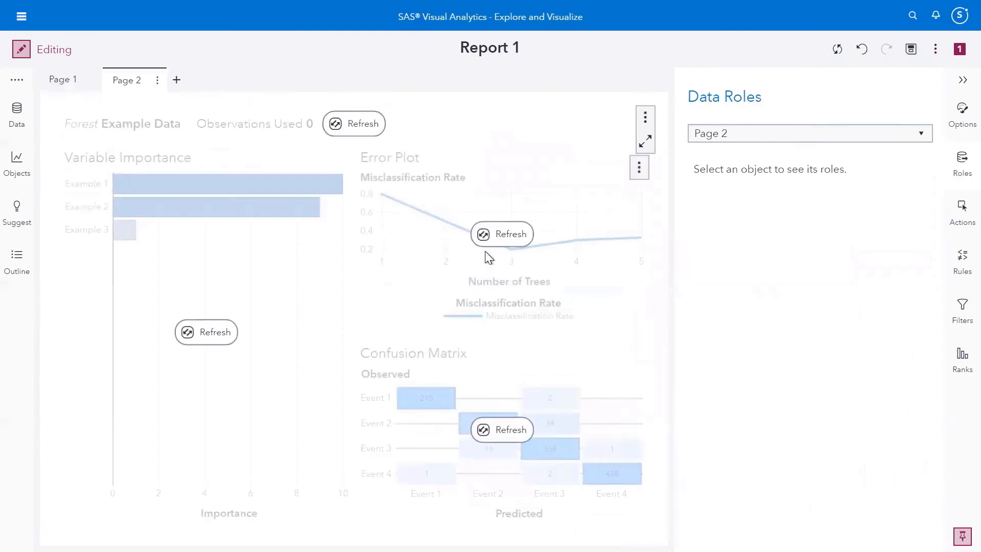
left_click(492, 236)
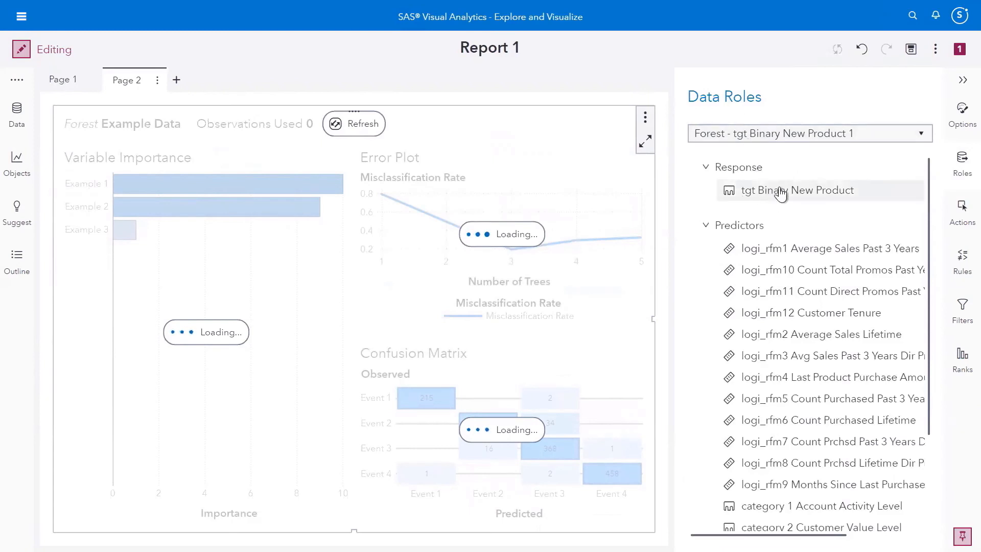
mouse_move(759, 191)
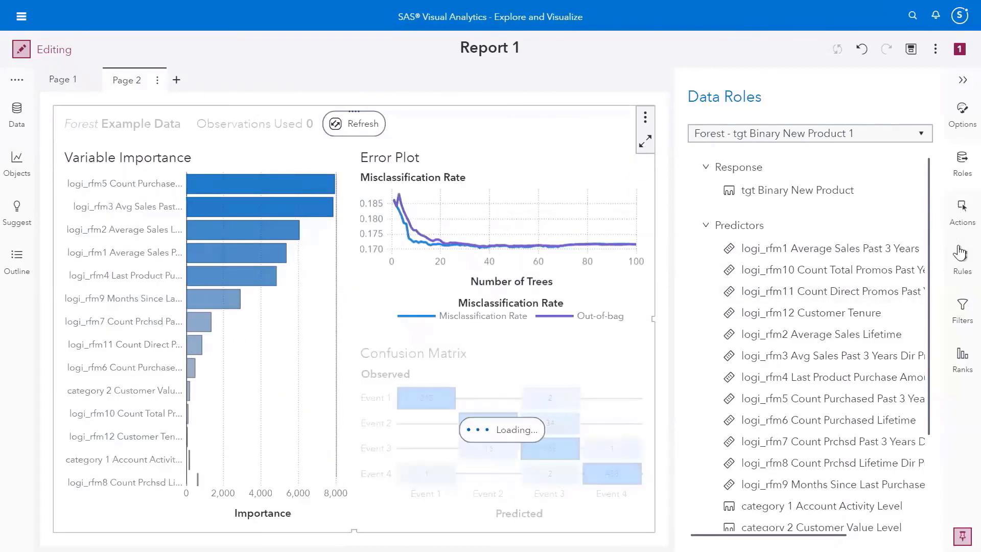
Review the forest's general and decision tree options, including number of trees, bootstrap, vote, splitting criterion, maximum levels and leaf size
left_click(960, 115)
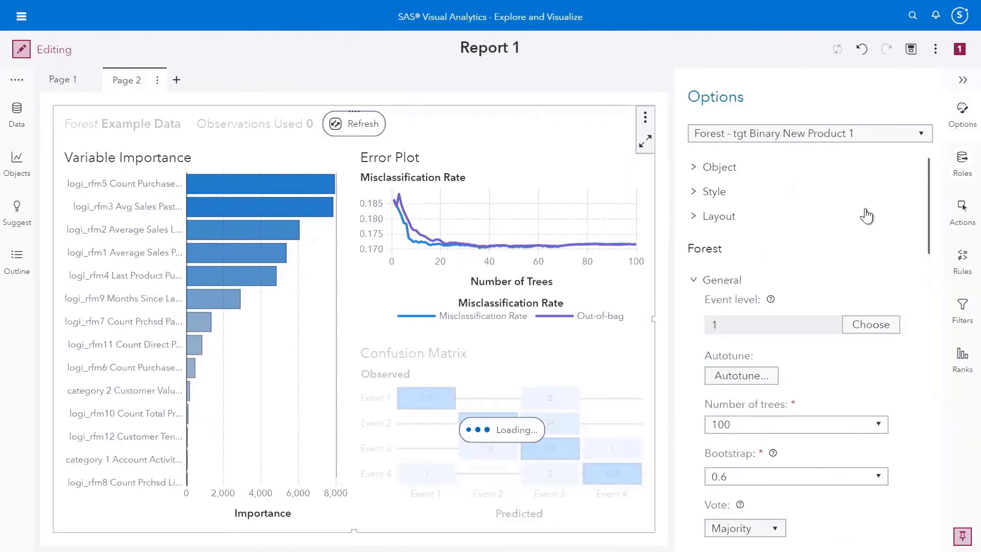
scroll(844, 249, "down", 3)
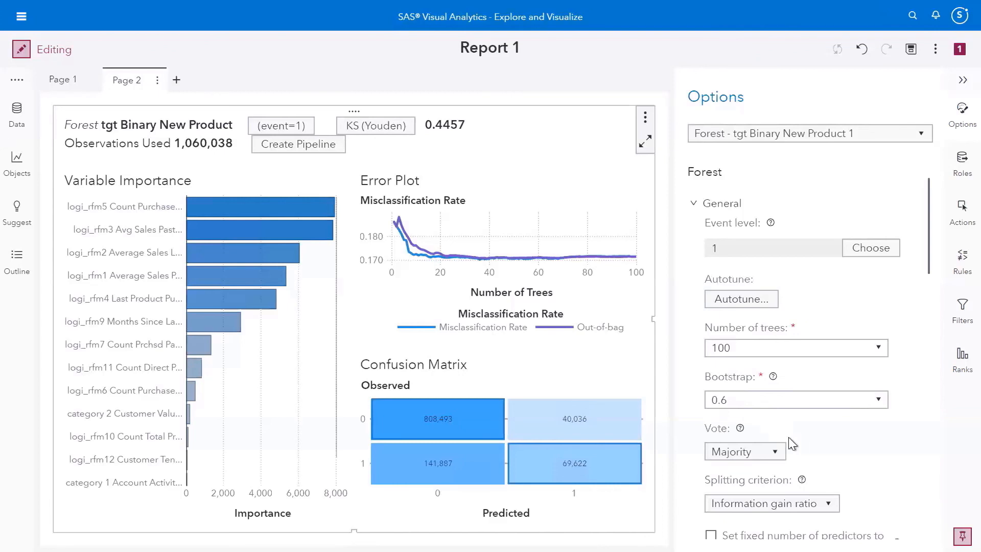
scroll(795, 446, "down", 2)
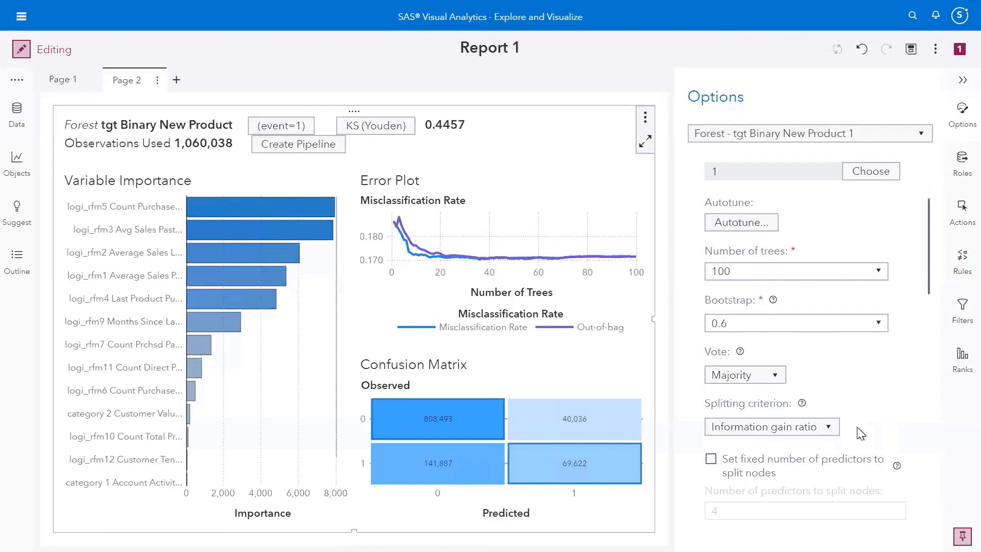
scroll(857, 427, "down", 4)
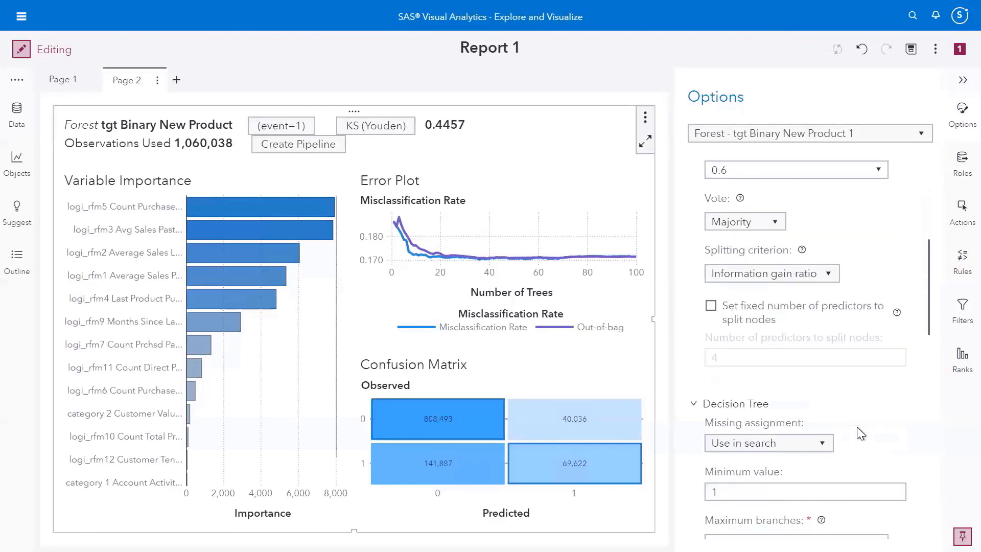
scroll(859, 427, "down", 6)
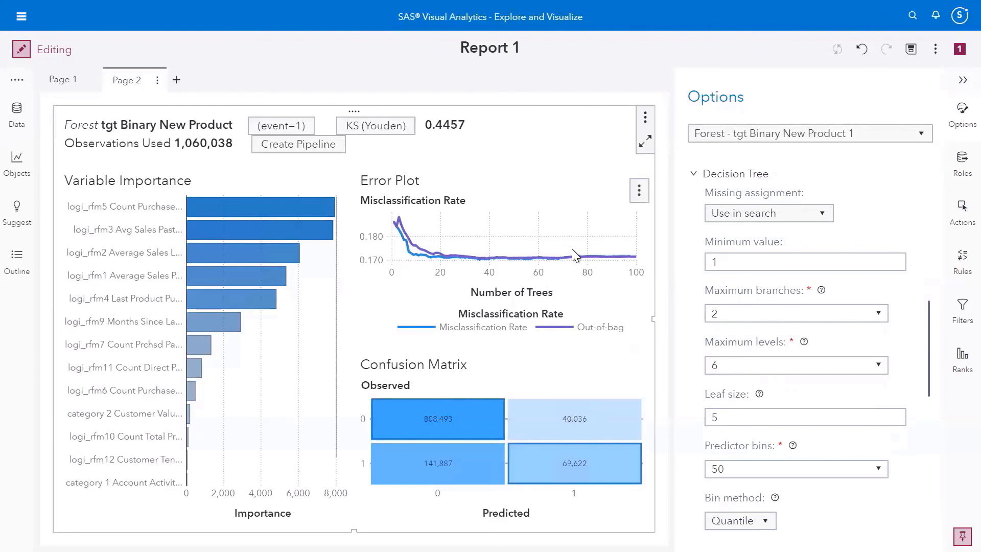
Set the forest's plot layout to Stack in its model display options and collapse the options to widen the canvas
scroll(756, 327, "down", 10)
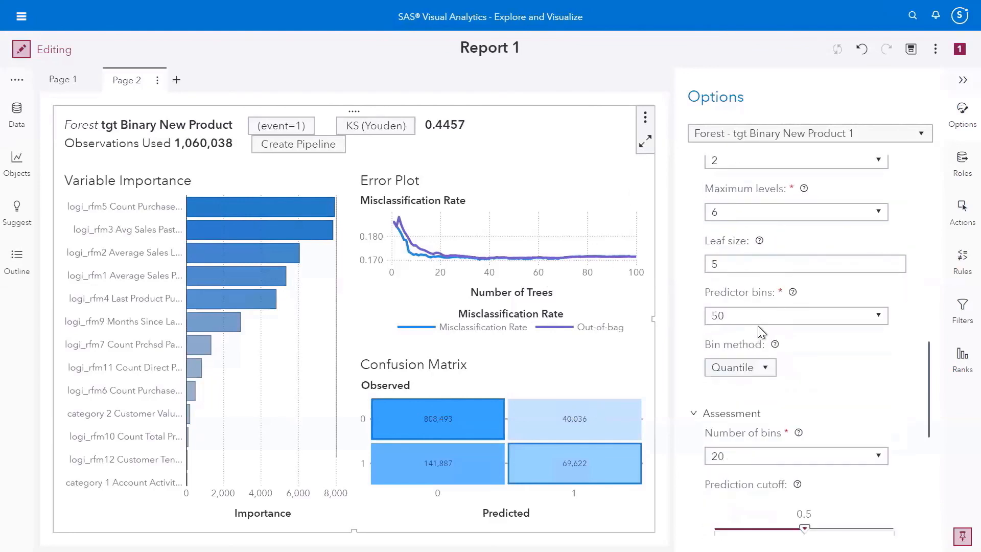
scroll(759, 336, "down", 2)
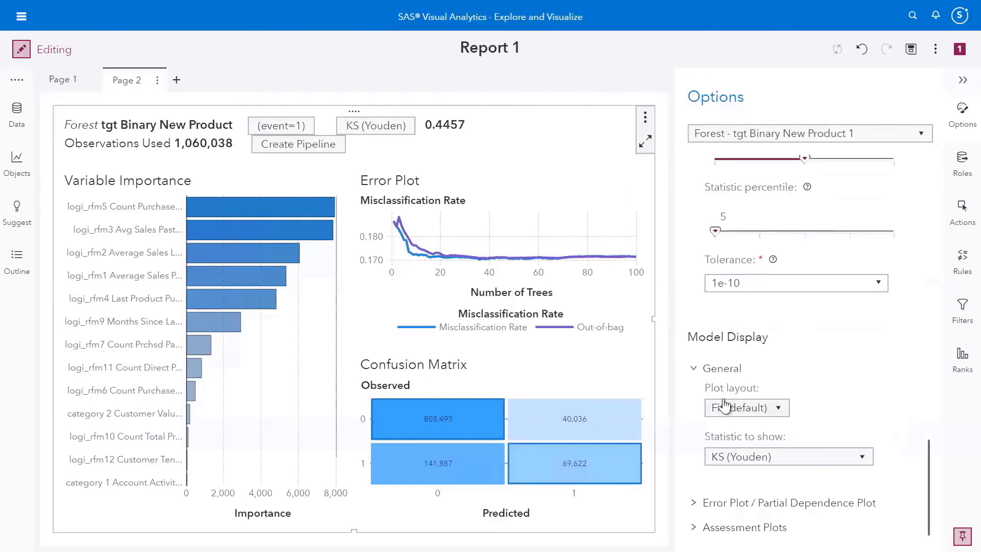
left_click(745, 408)
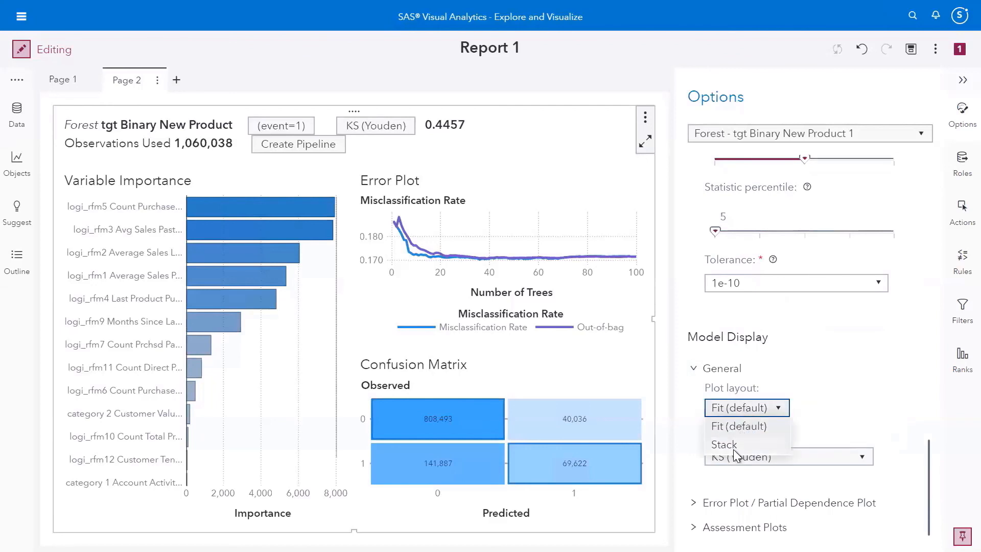
left_click(733, 446)
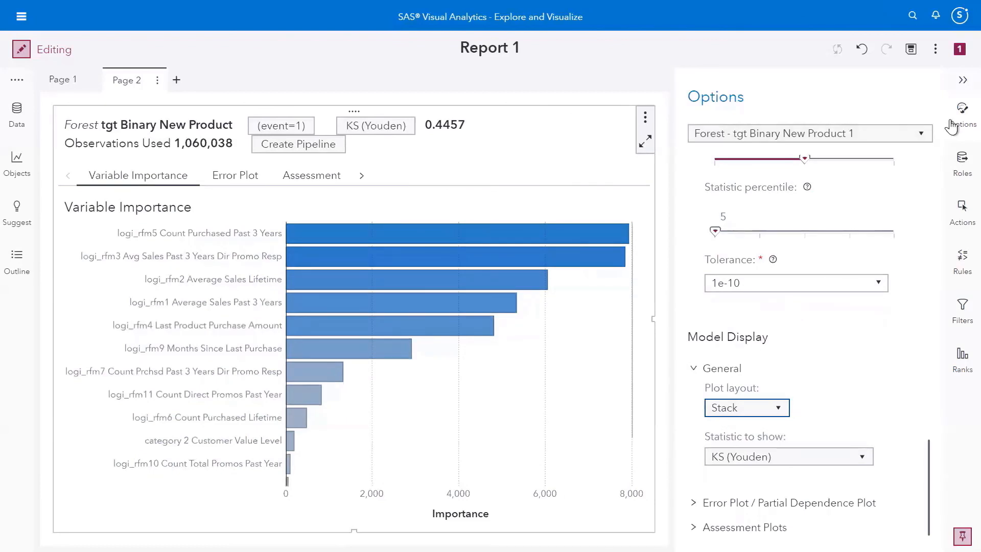
left_click(961, 82)
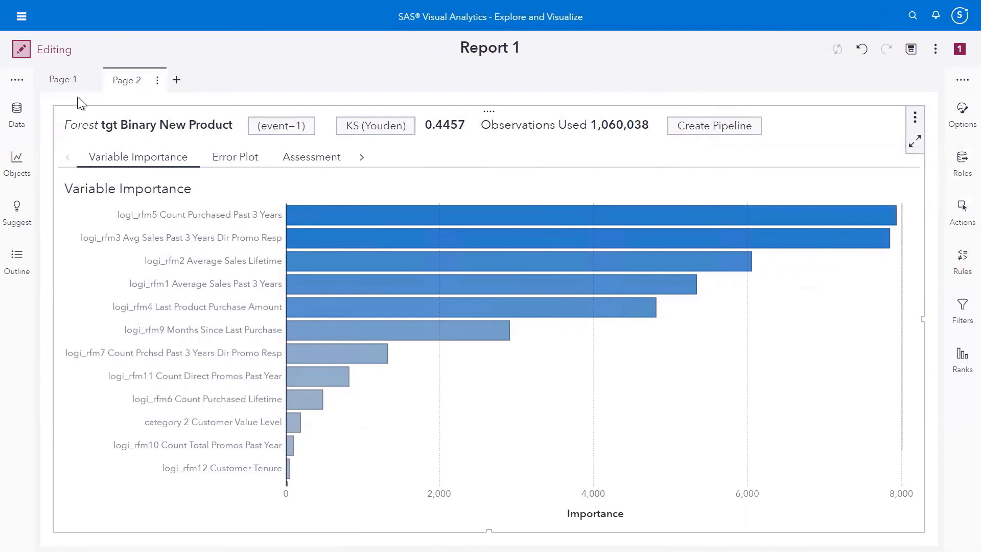
Replace the neural network's partial dependence plot on Page 1 with the relative importance plot
left_click(68, 85)
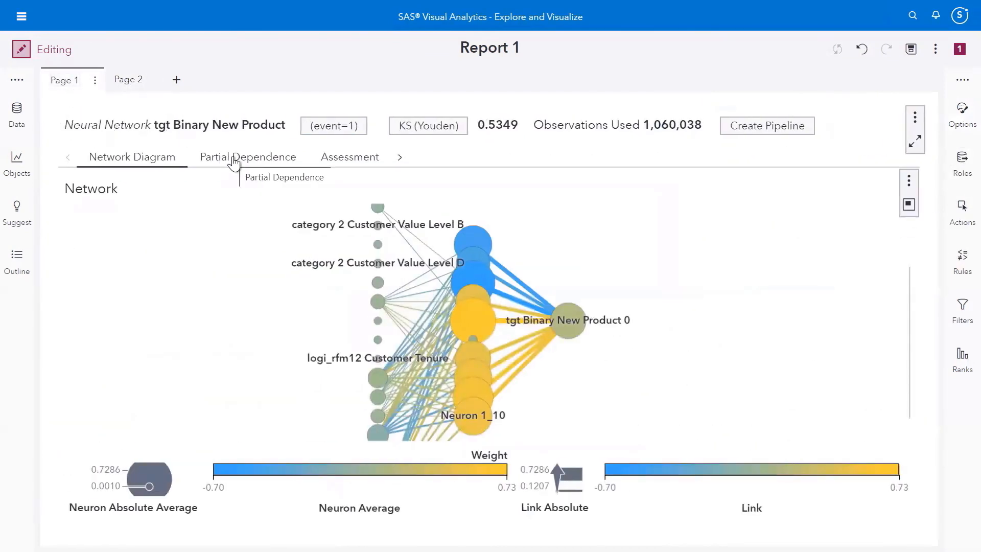
left_click(234, 163)
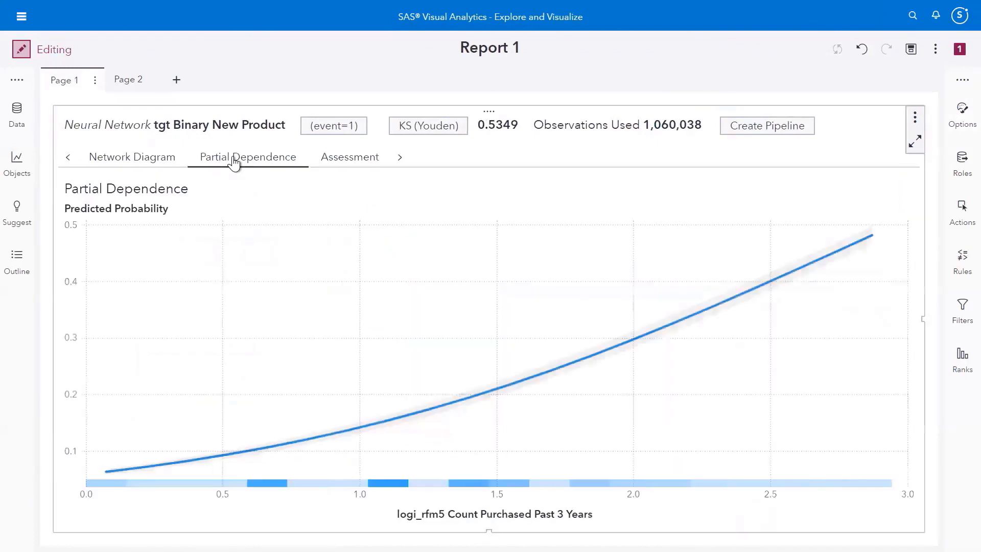
right_click(330, 246)
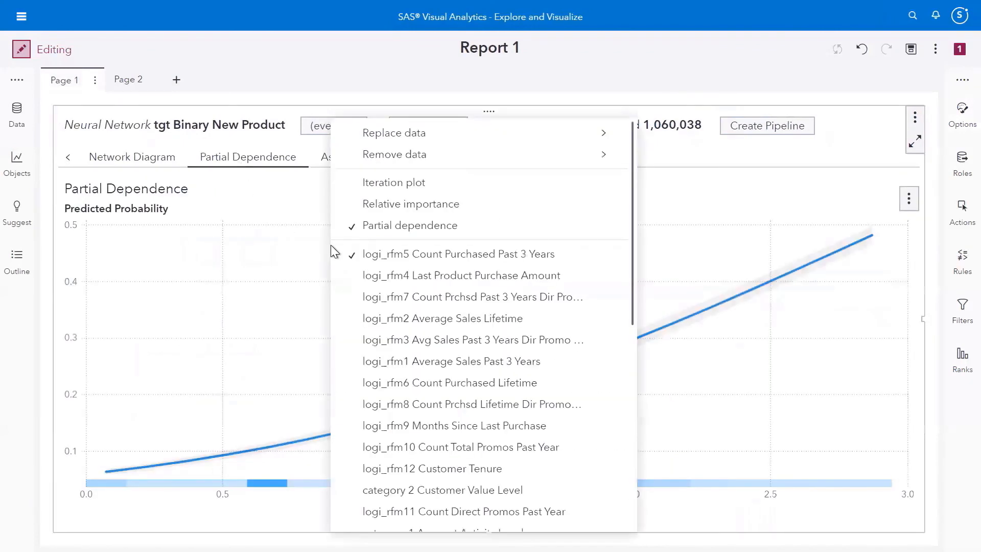
left_click(371, 204)
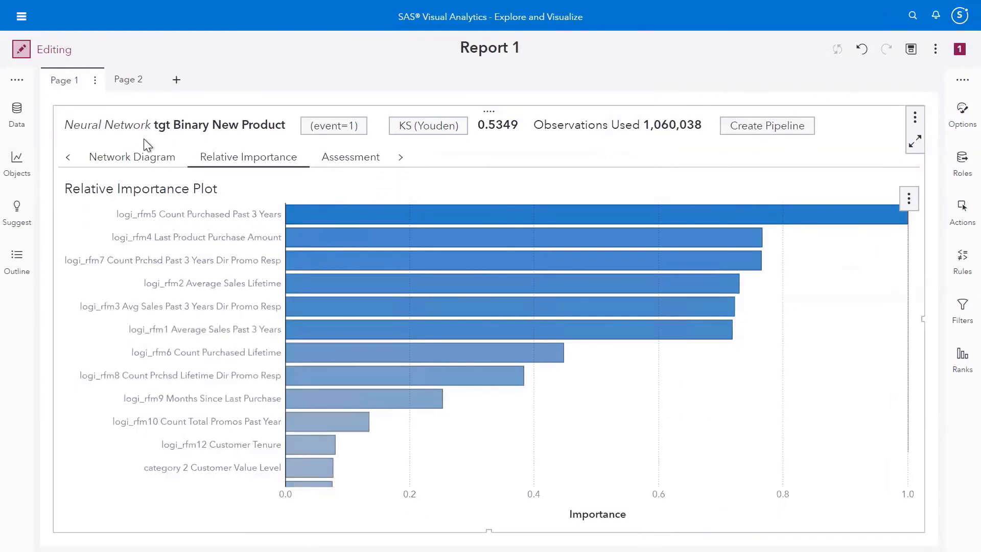
Return to the forest on Page 2 and examine its error plot by number of trees and its available fit statistics
left_click(127, 83)
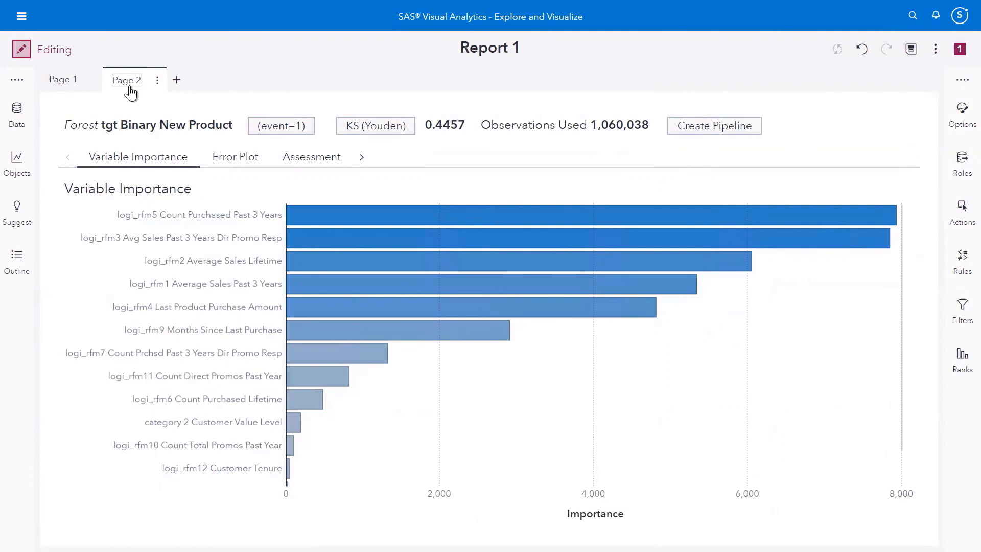
left_click(221, 164)
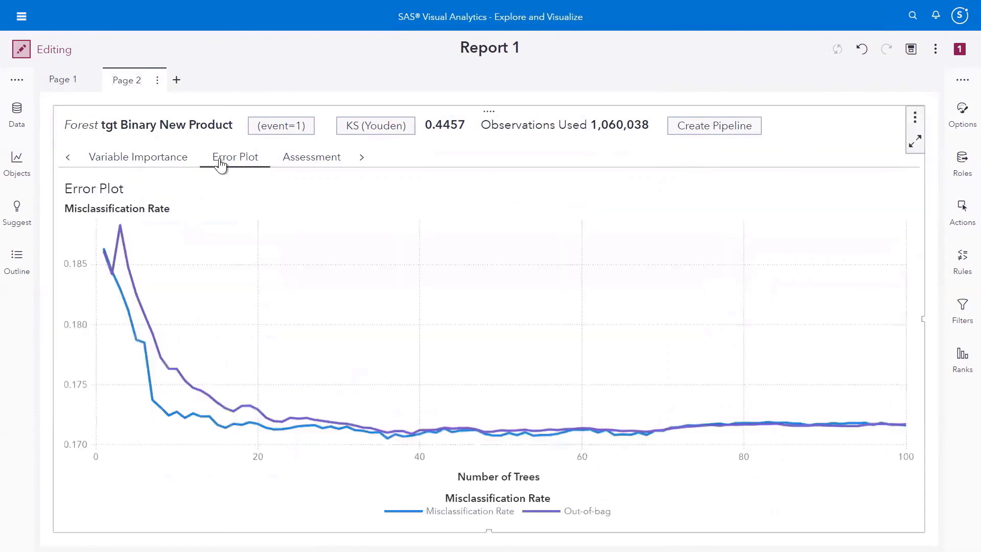
mouse_move(171, 262)
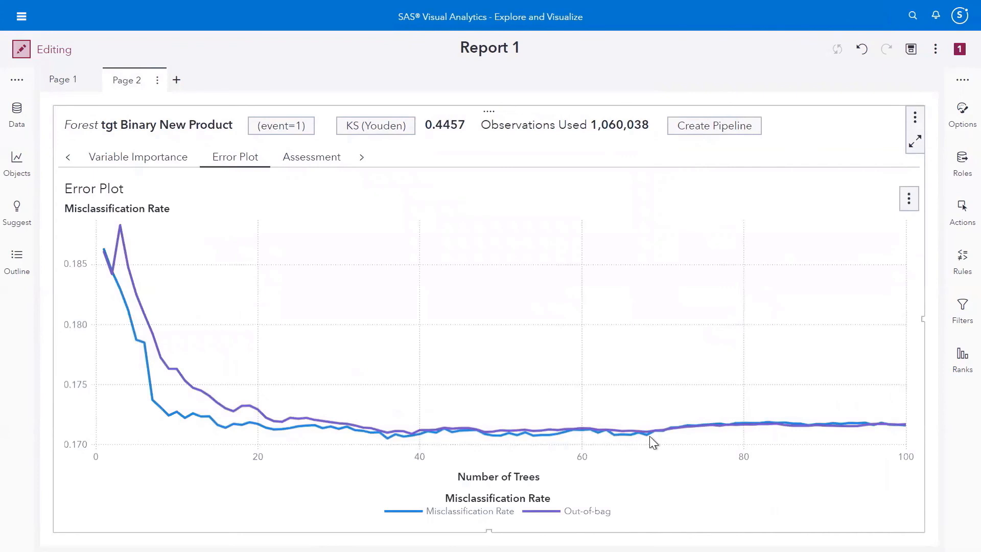
mouse_move(656, 432)
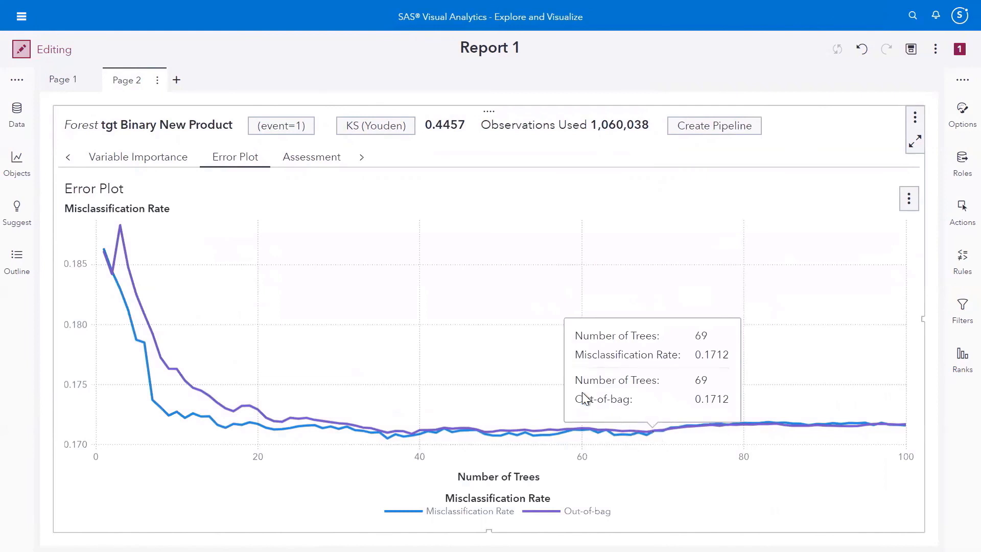
left_click(404, 135)
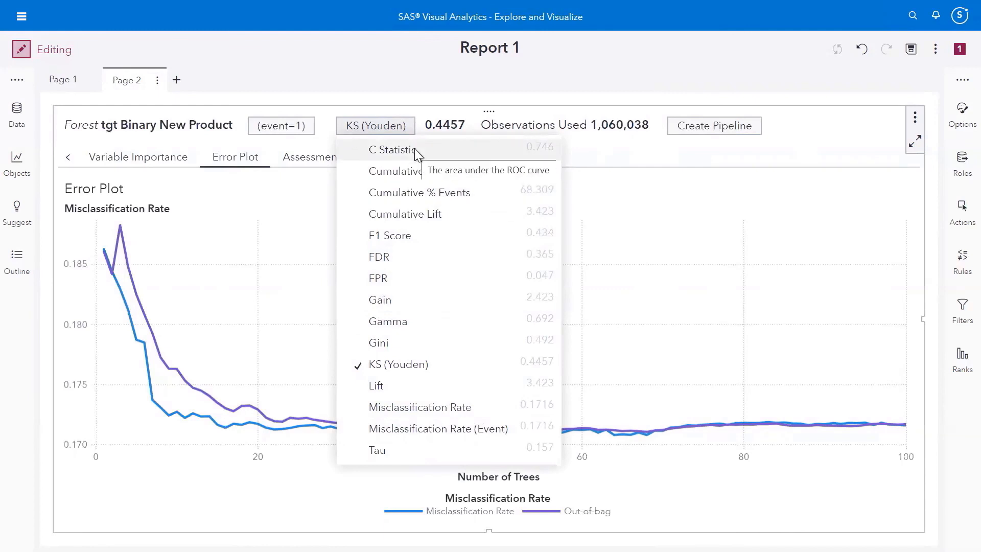
left_click(575, 229)
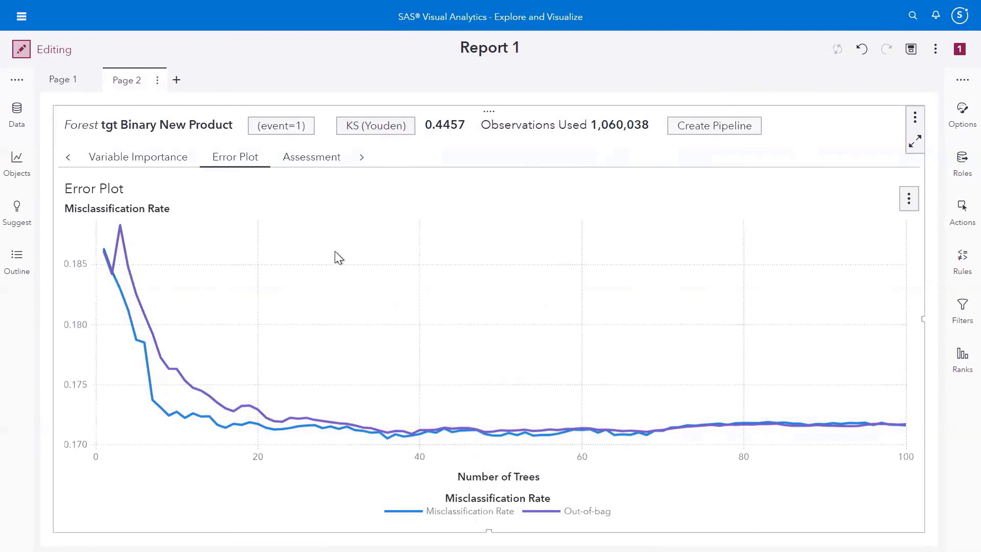
Examine the forest's confusion matrix cells, and display the Lift assessment plot to inspect the model's cumulative lift at the 5th percentile
left_click(313, 168)
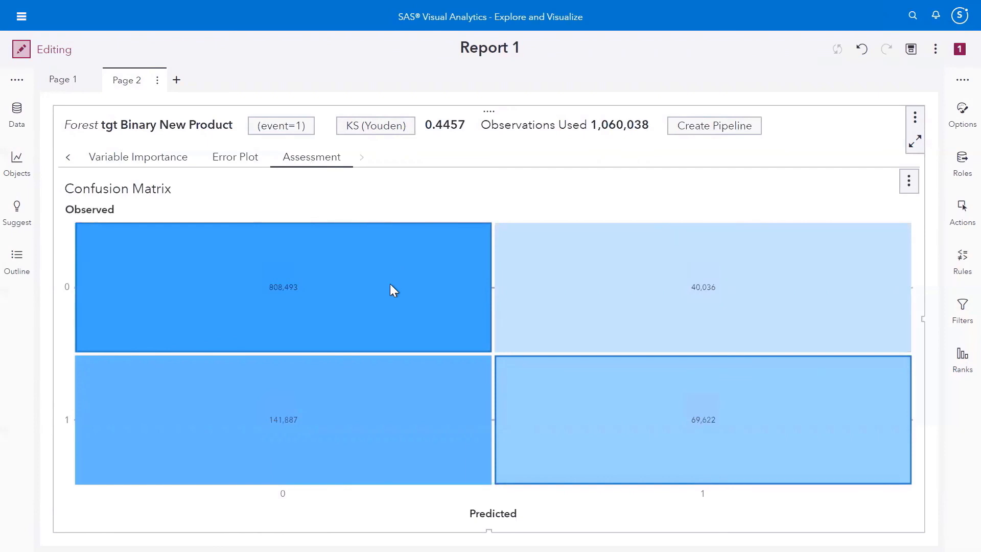
mouse_move(385, 294)
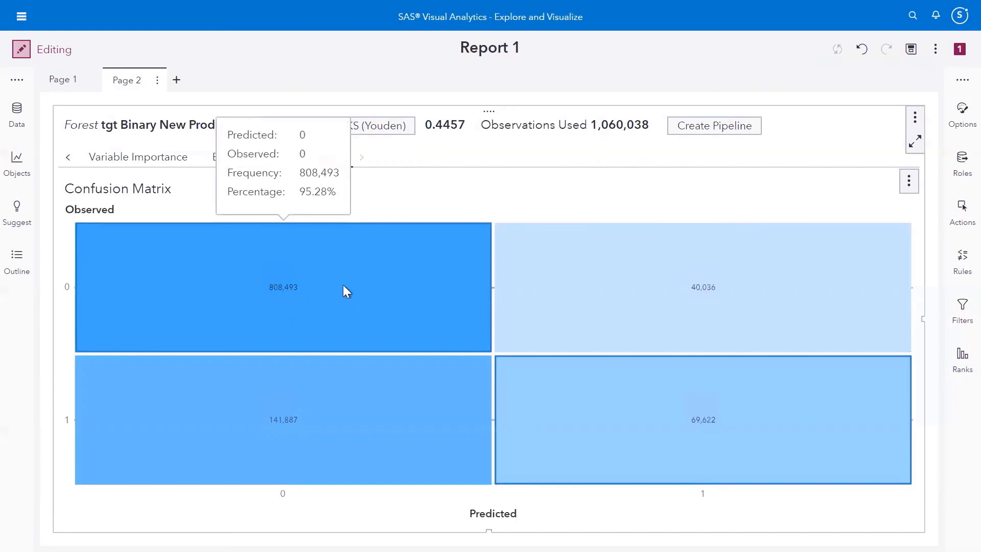
mouse_move(720, 425)
right_click(413, 204)
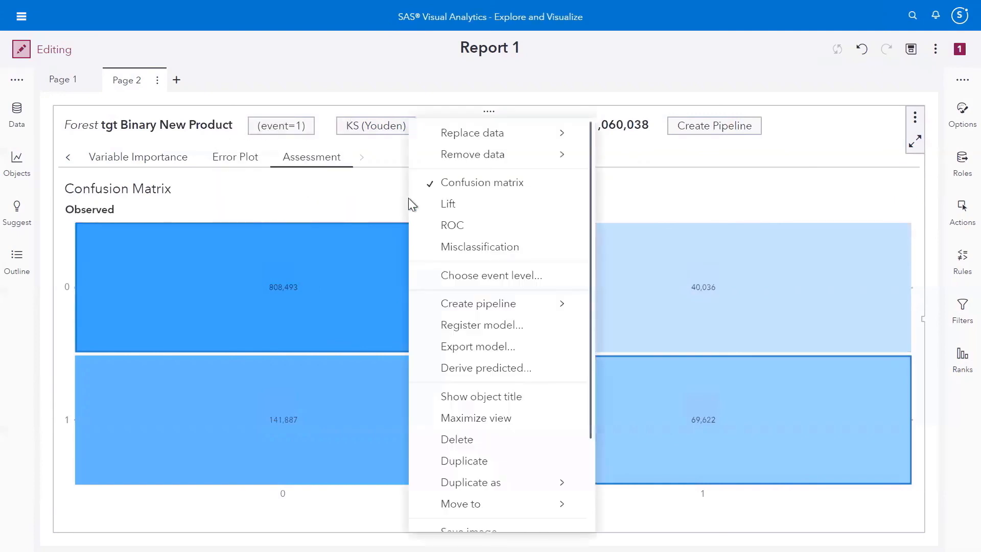
left_click(434, 207)
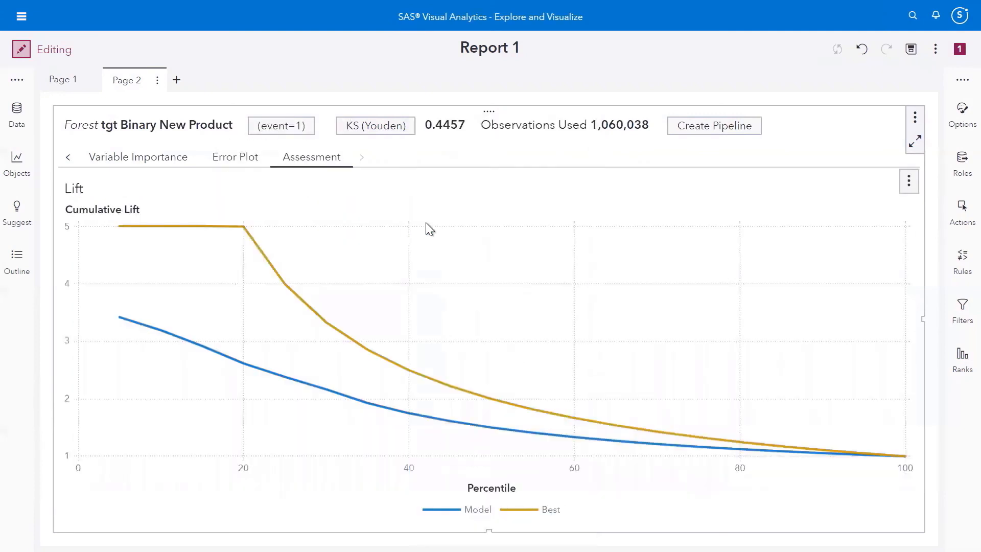
mouse_move(119, 318)
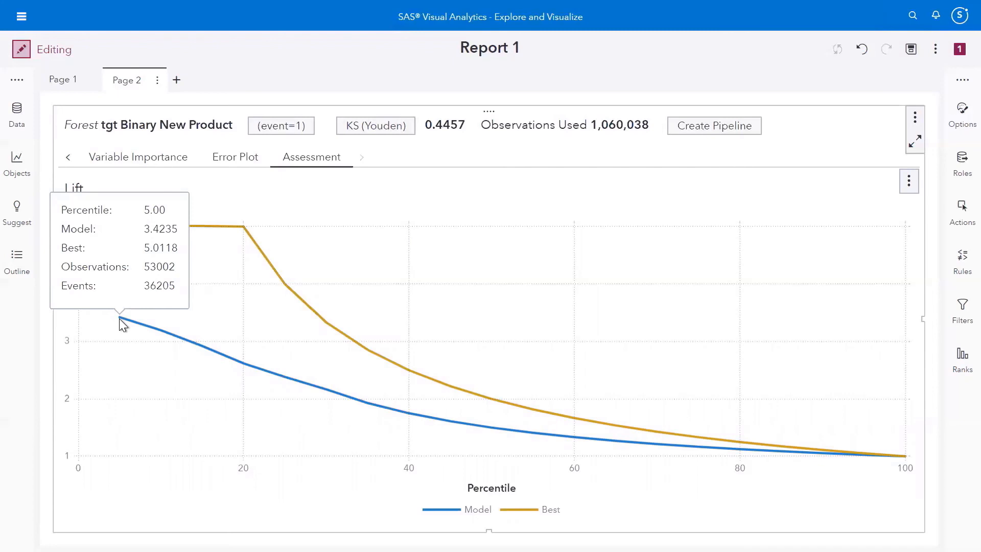
Display the forest's ROC assessment plot and inspect the KS (Youden) separation point on the curve
right_click(371, 200)
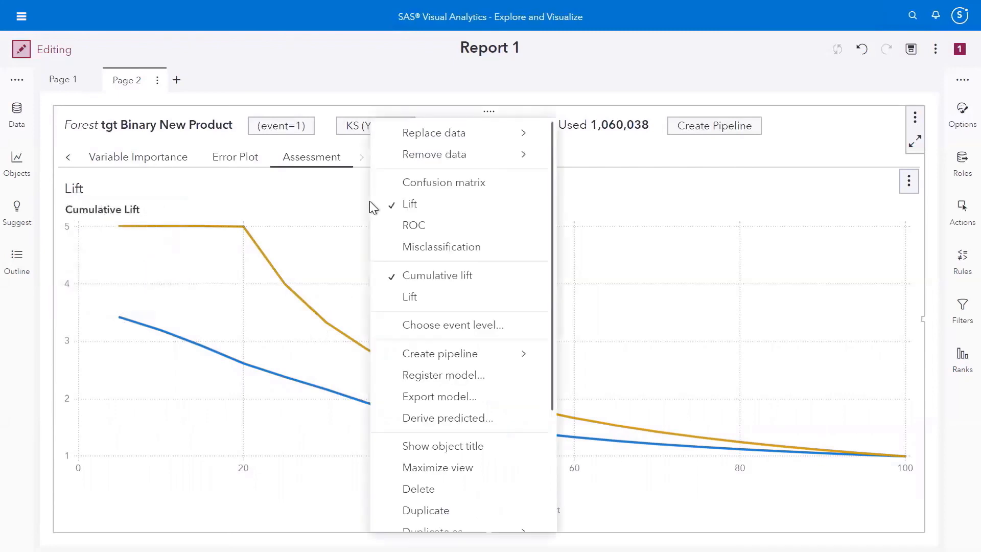
left_click(406, 229)
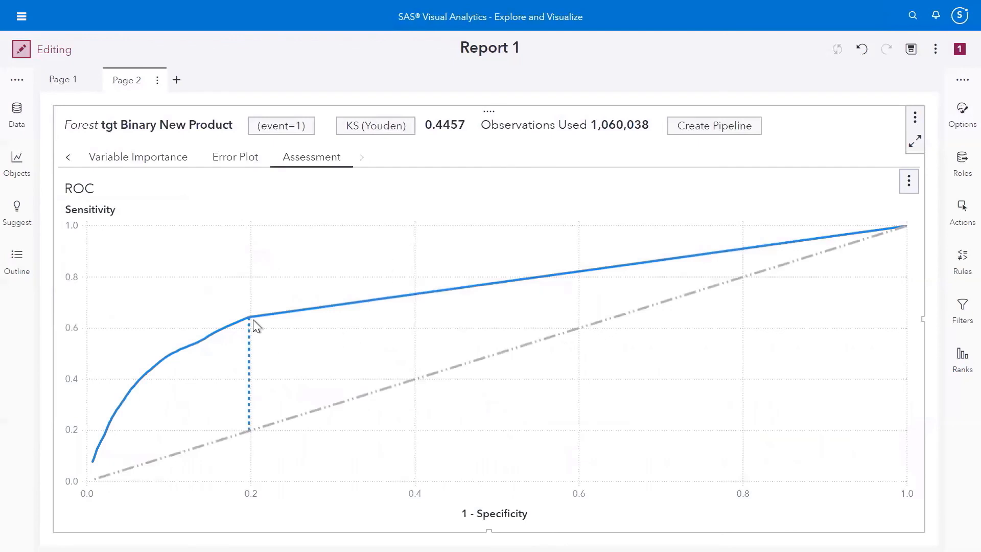
mouse_move(247, 316)
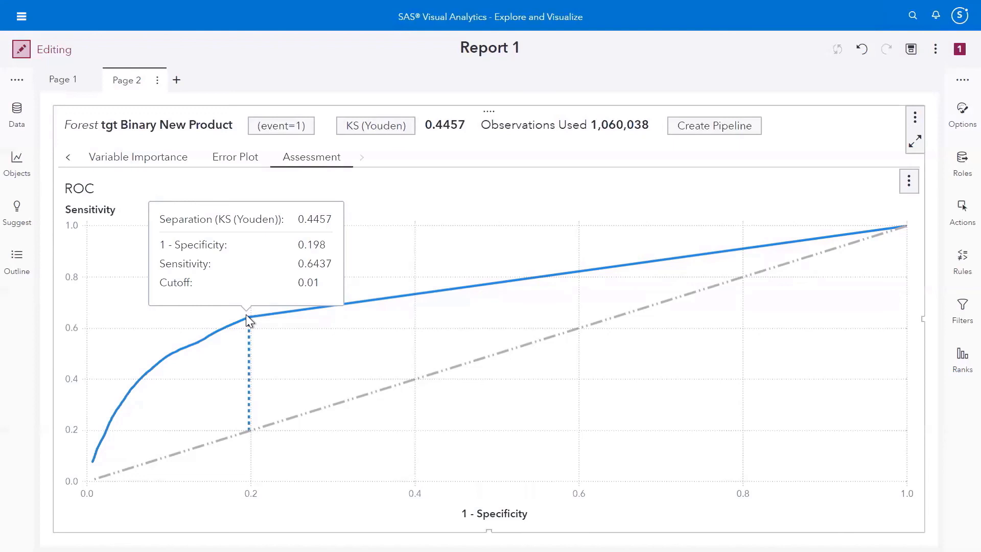
Switch the forest's assessment plot to Misclassification and inspect the correct classifications for response levels 1 and 0
right_click(376, 211)
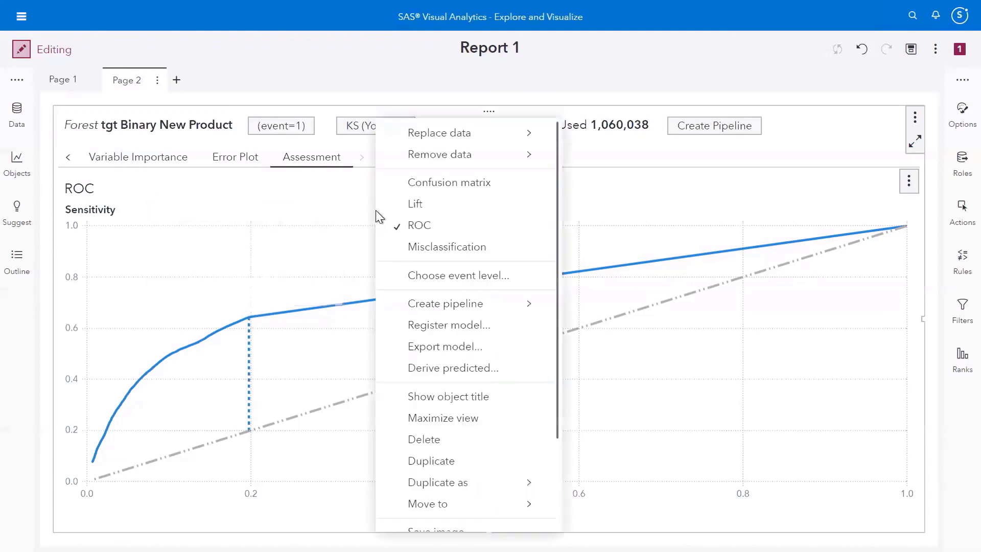
left_click(400, 250)
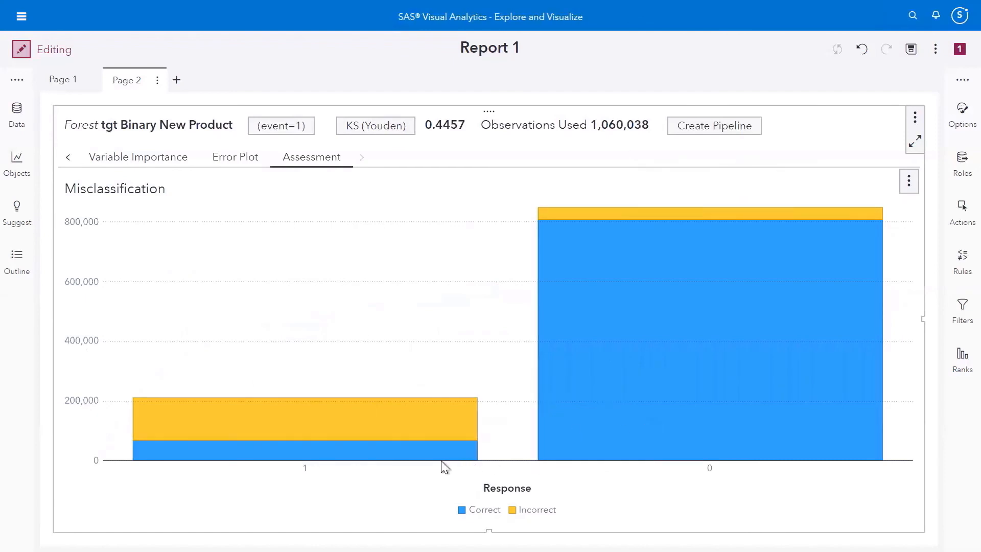
mouse_move(436, 457)
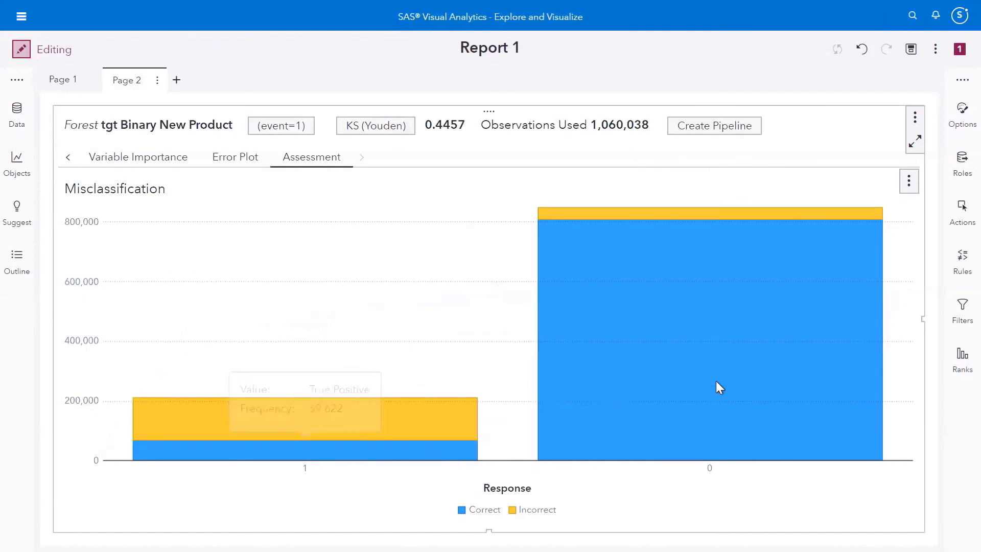
mouse_move(687, 335)
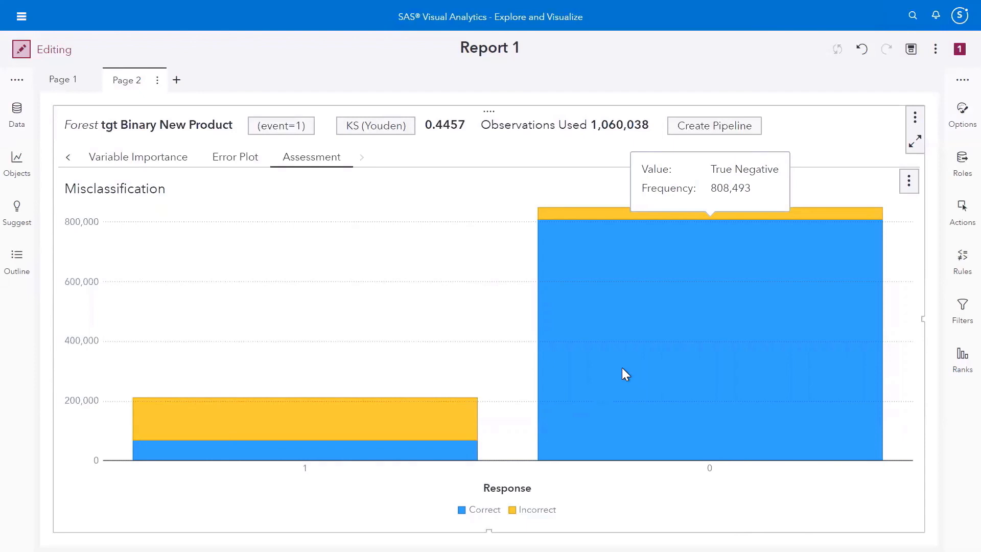
Maximize the forest to review its Assessment Statistics detail table, and restore the normal view
left_click(914, 147)
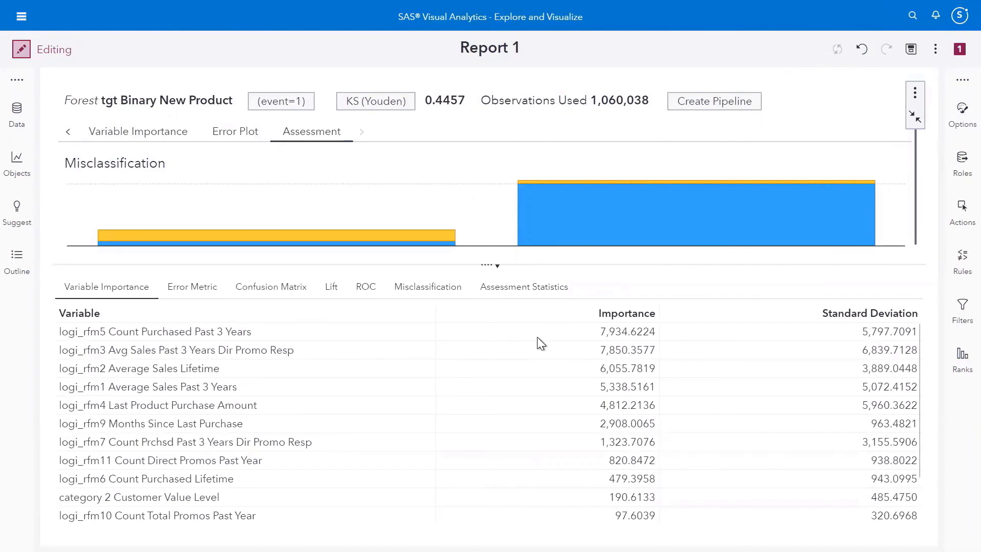
left_click(526, 287)
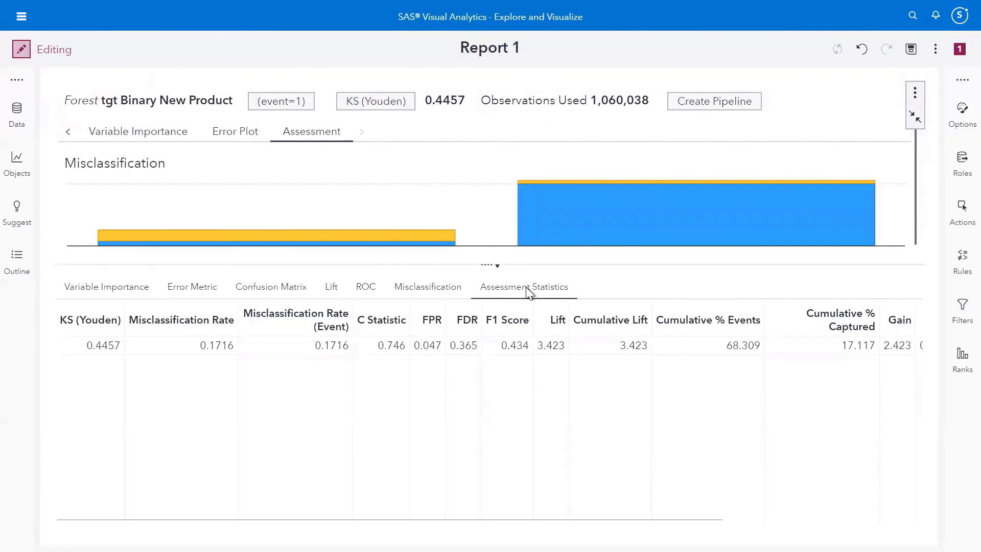
left_click(915, 120)
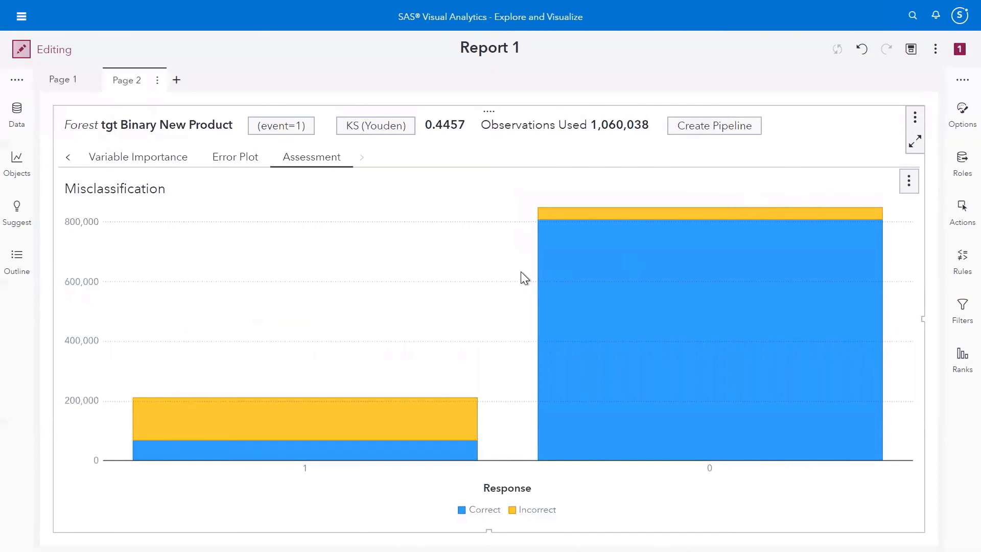
mouse_move(622, 257)
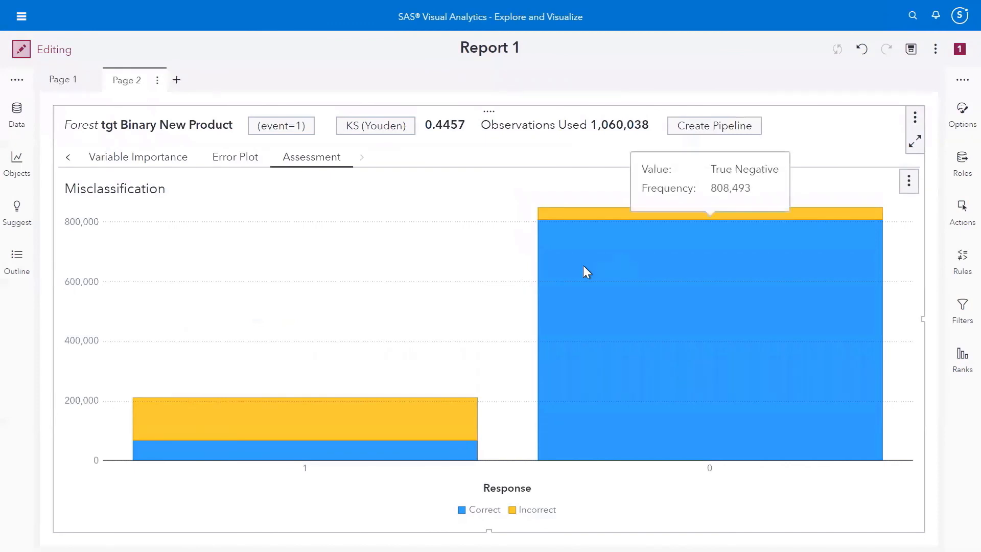